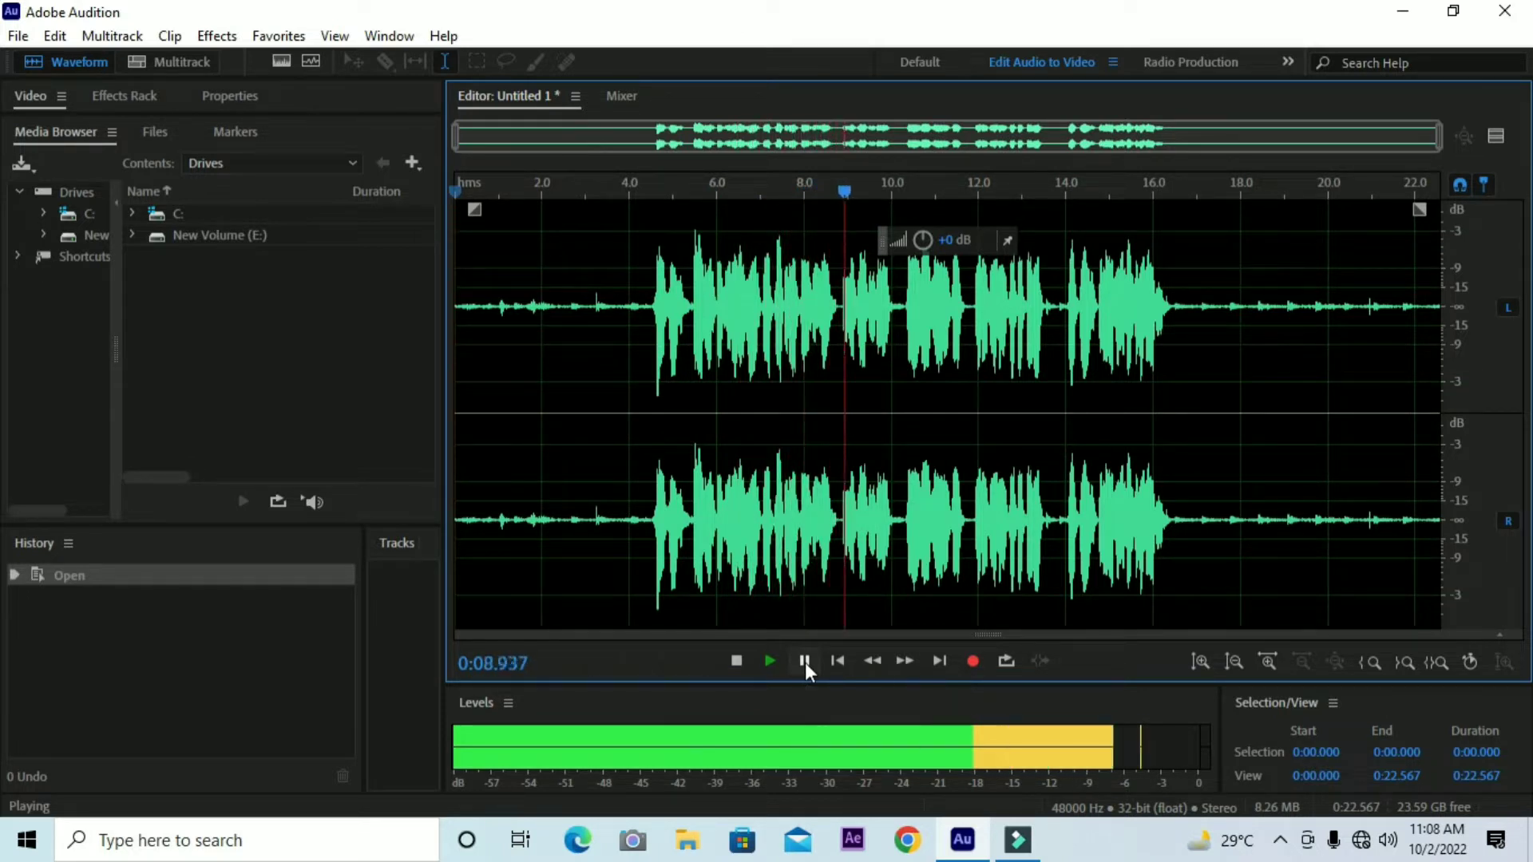
Play the recording's quiet opening from about 1.7 seconds to hear its background noise, and pause playback
{"action": "left_click", "coordinate": [805, 662]}
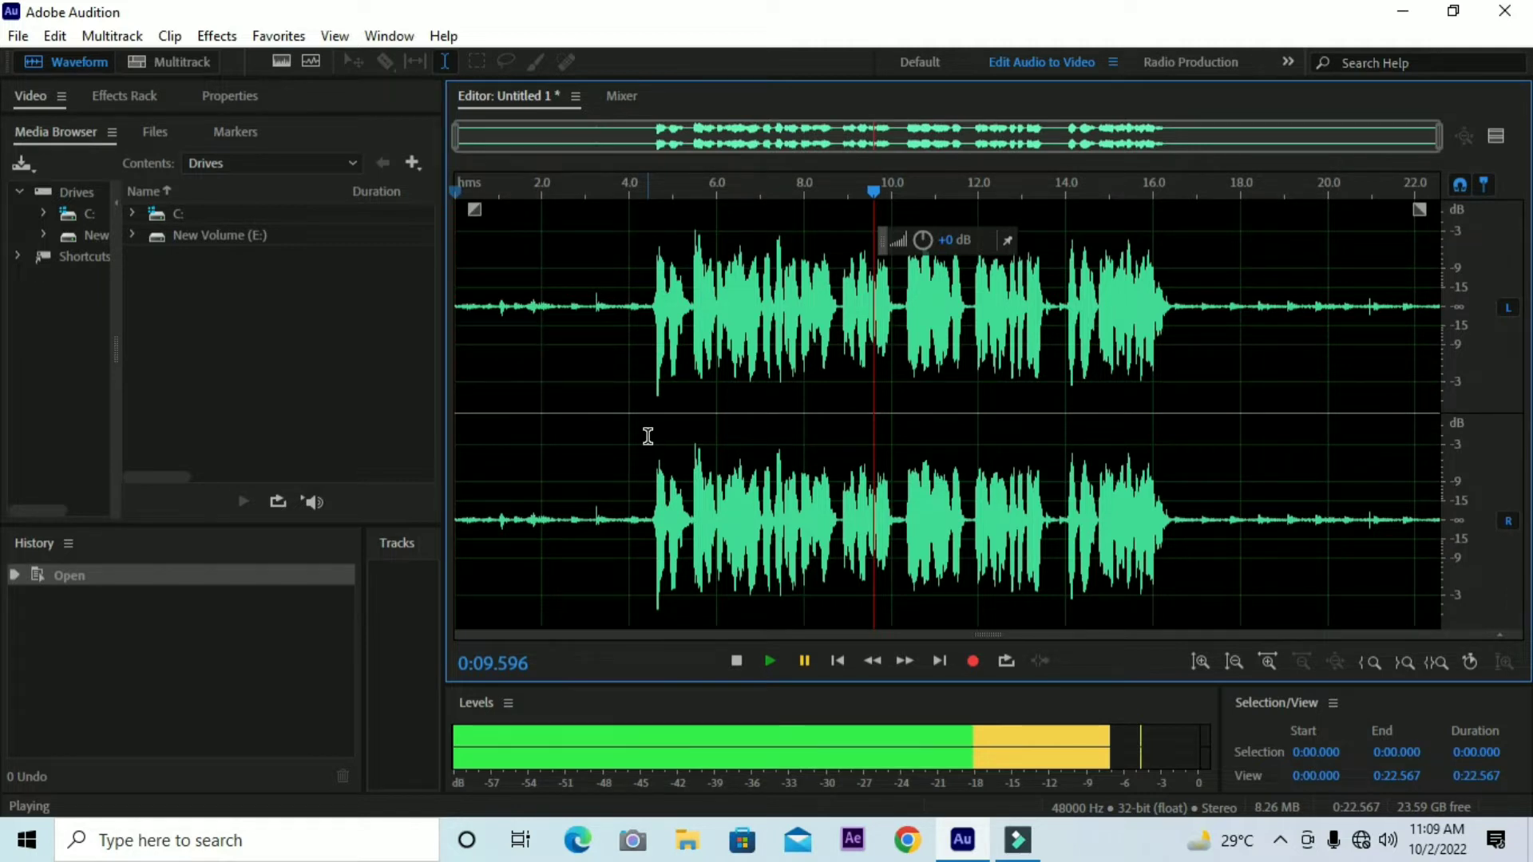
{"action": "left_click", "coordinate": [481, 235]}
{"action": "left_click", "coordinate": [530, 184]}
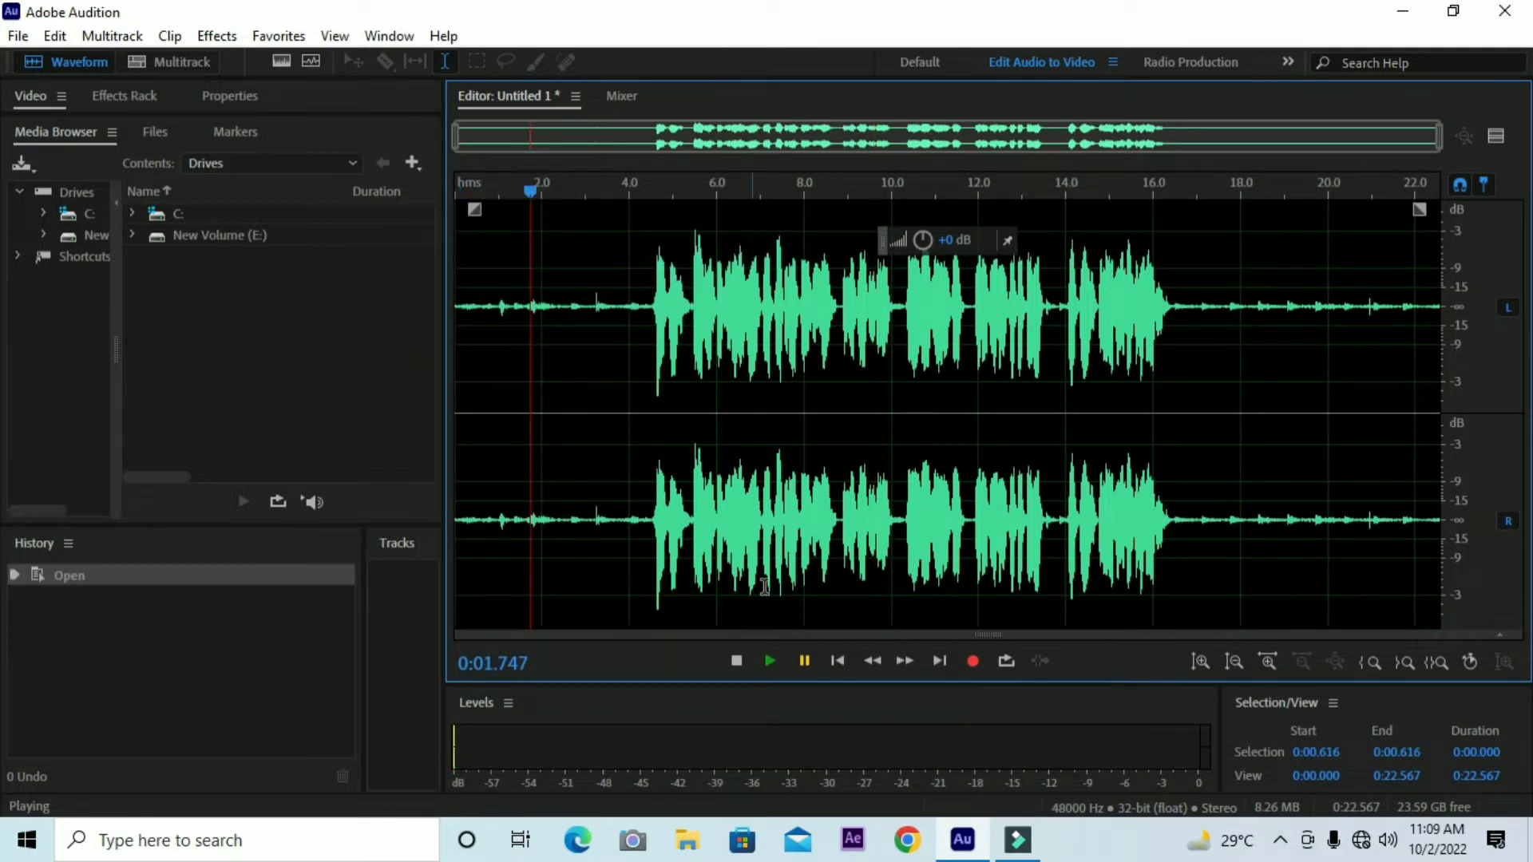
{"action": "left_click", "coordinate": [769, 662]}
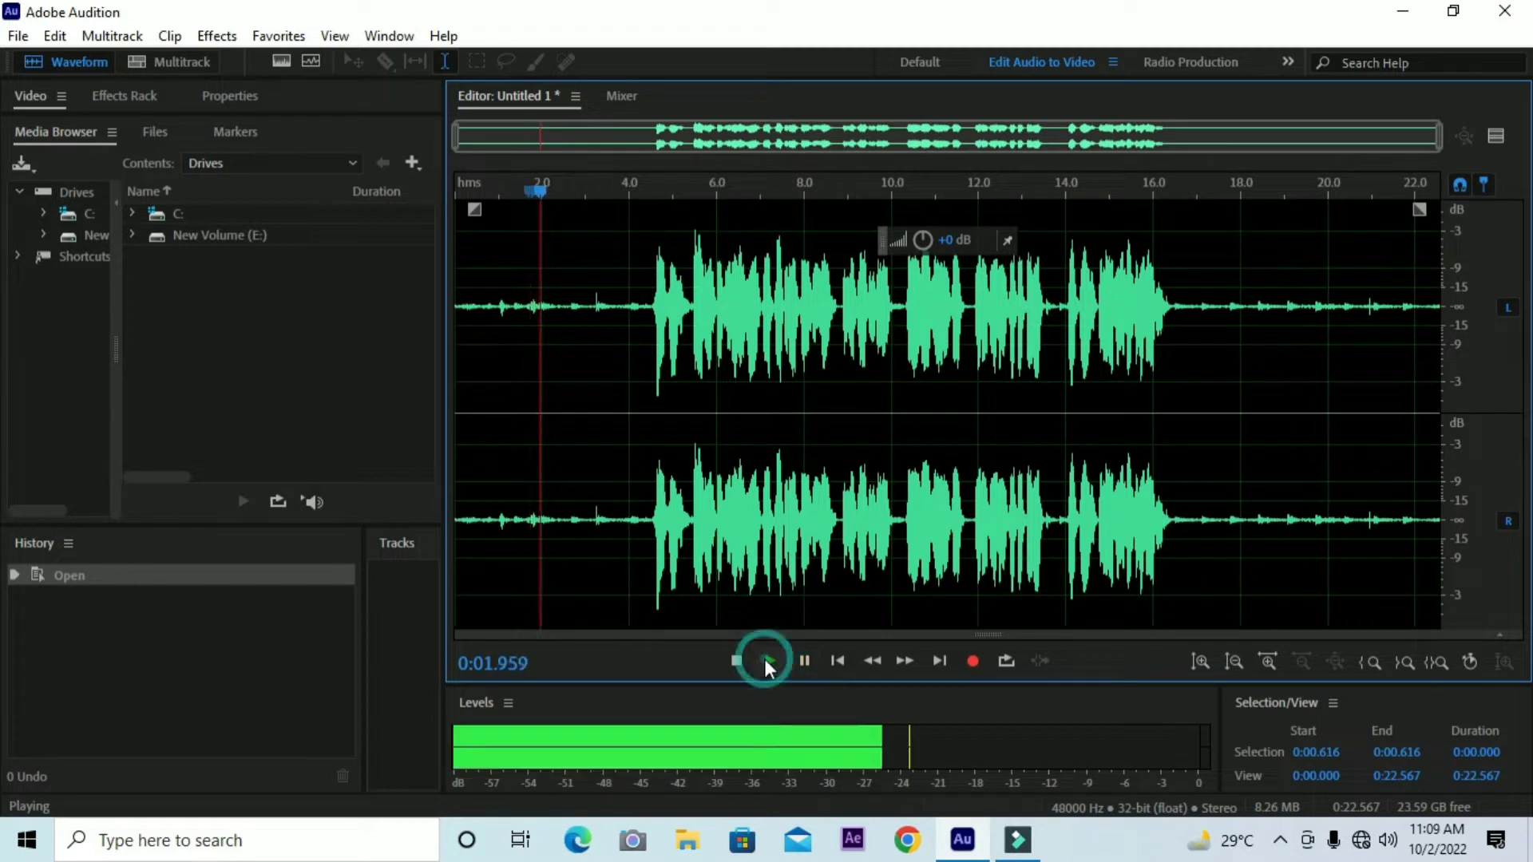
{"action": "left_click", "coordinate": [766, 660]}
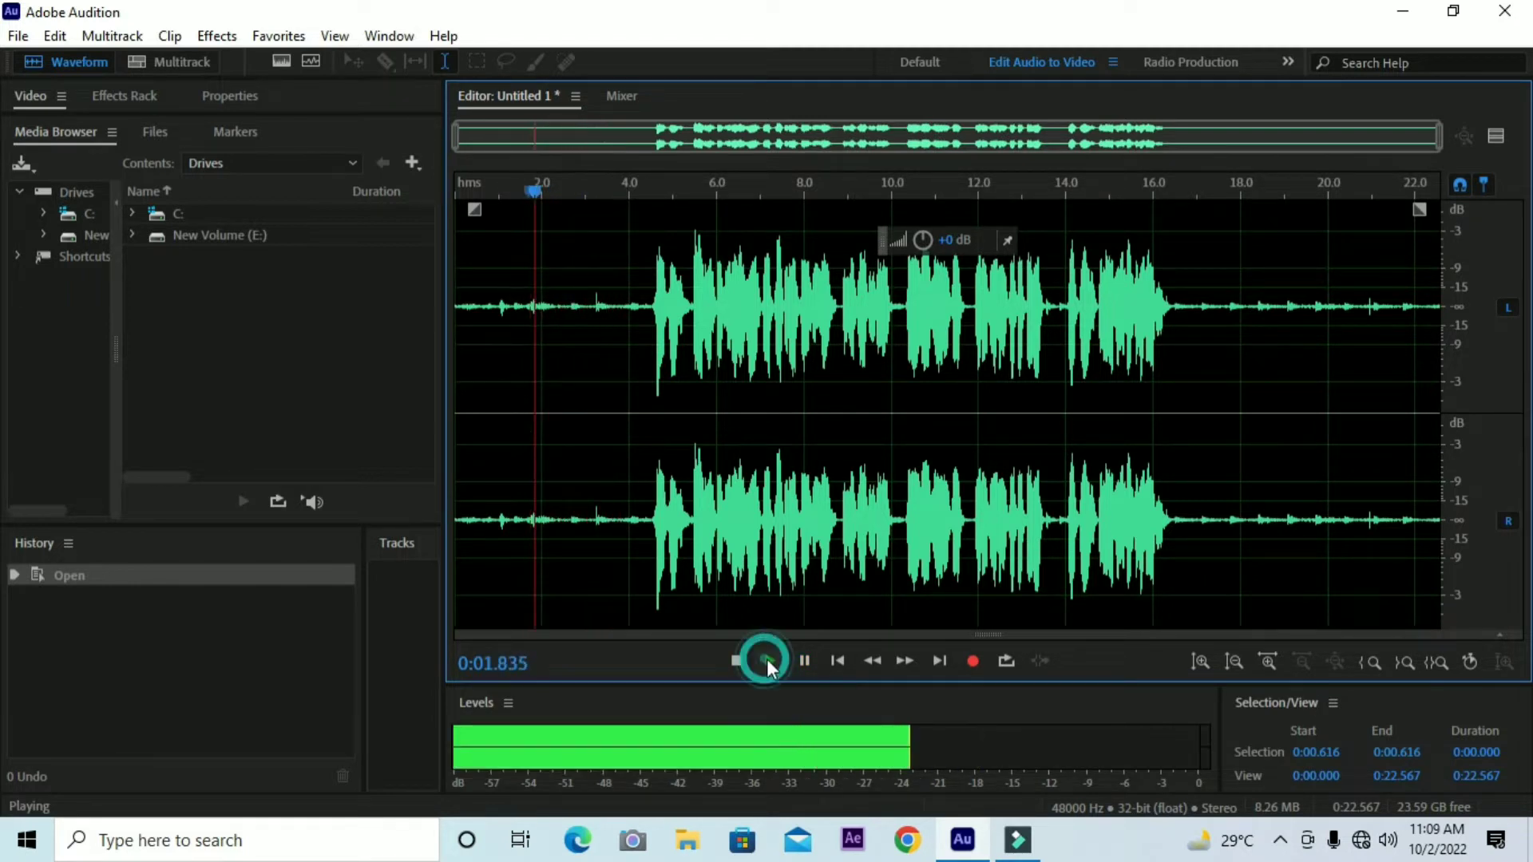
{"action": "left_click", "coordinate": [804, 666]}
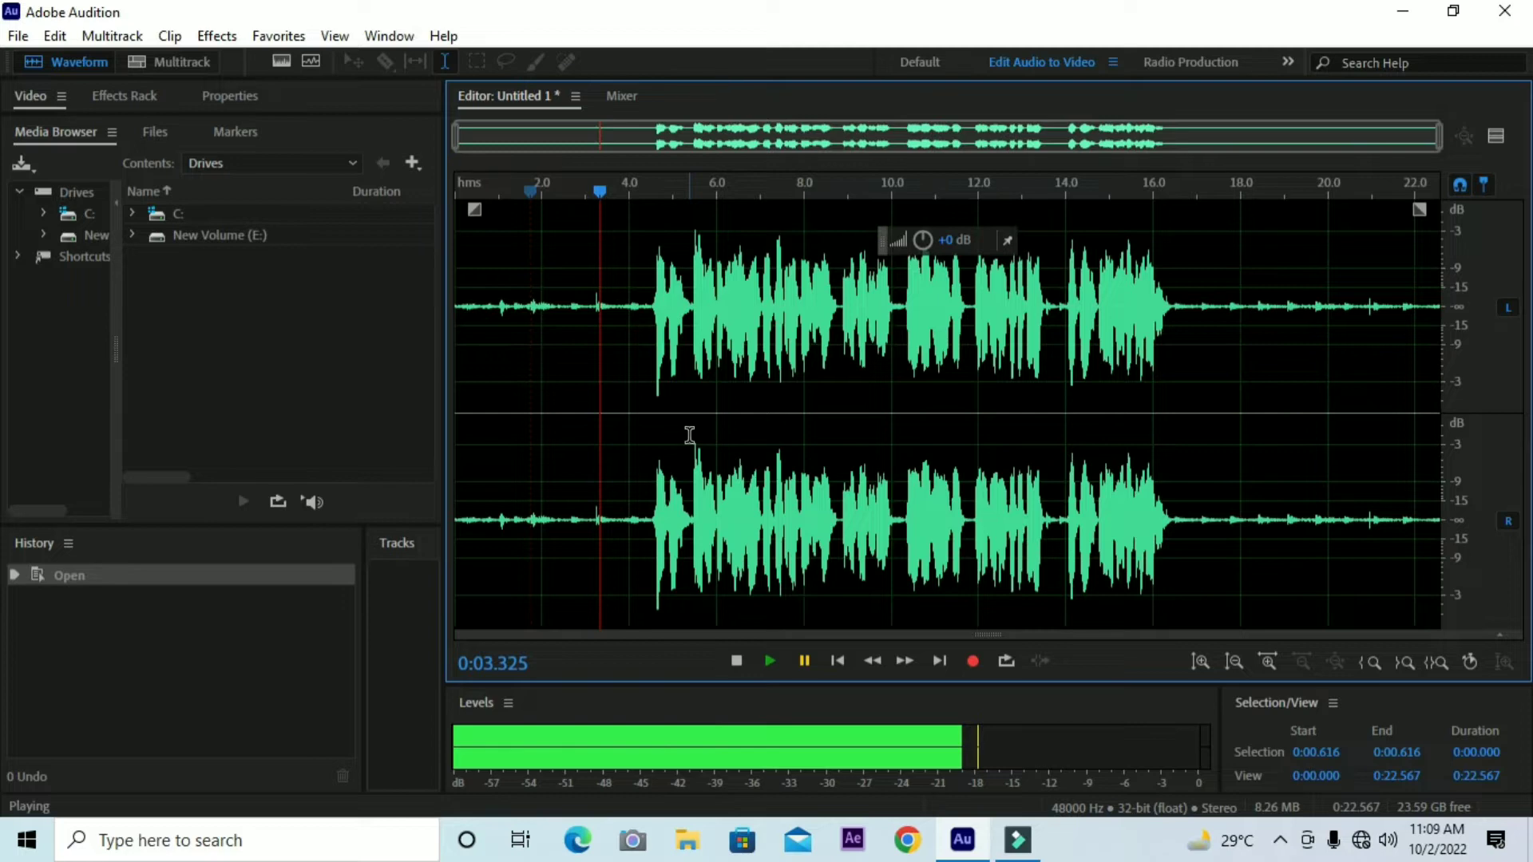
Capture a noise print from the quiet opening between about 0.4 and 4.0 seconds
{"action": "left_click", "coordinate": [216, 36]}
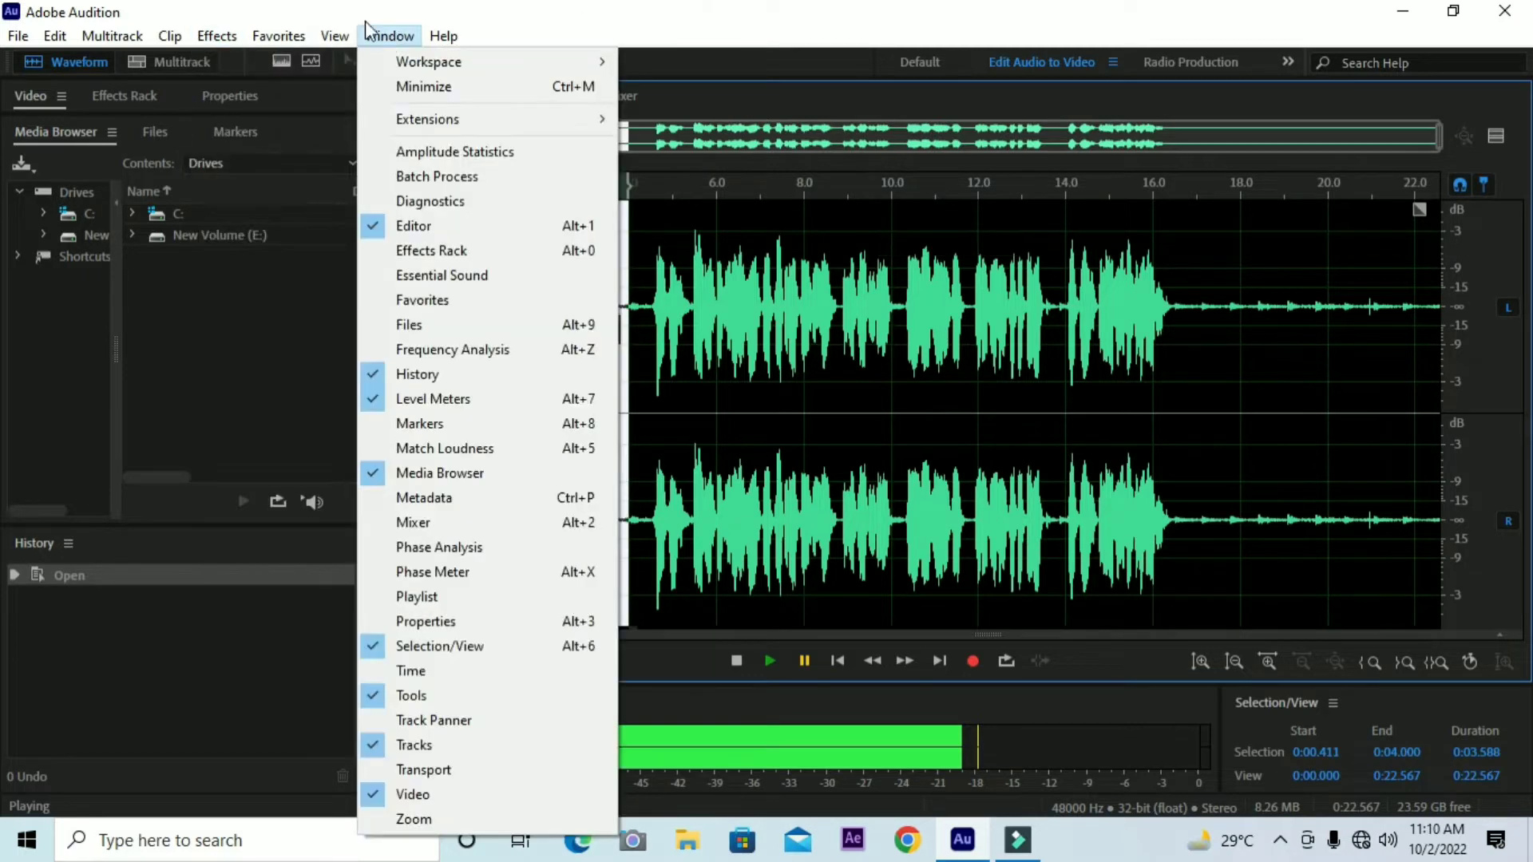
{"action": "mouse_move", "coordinate": [232, 42]}
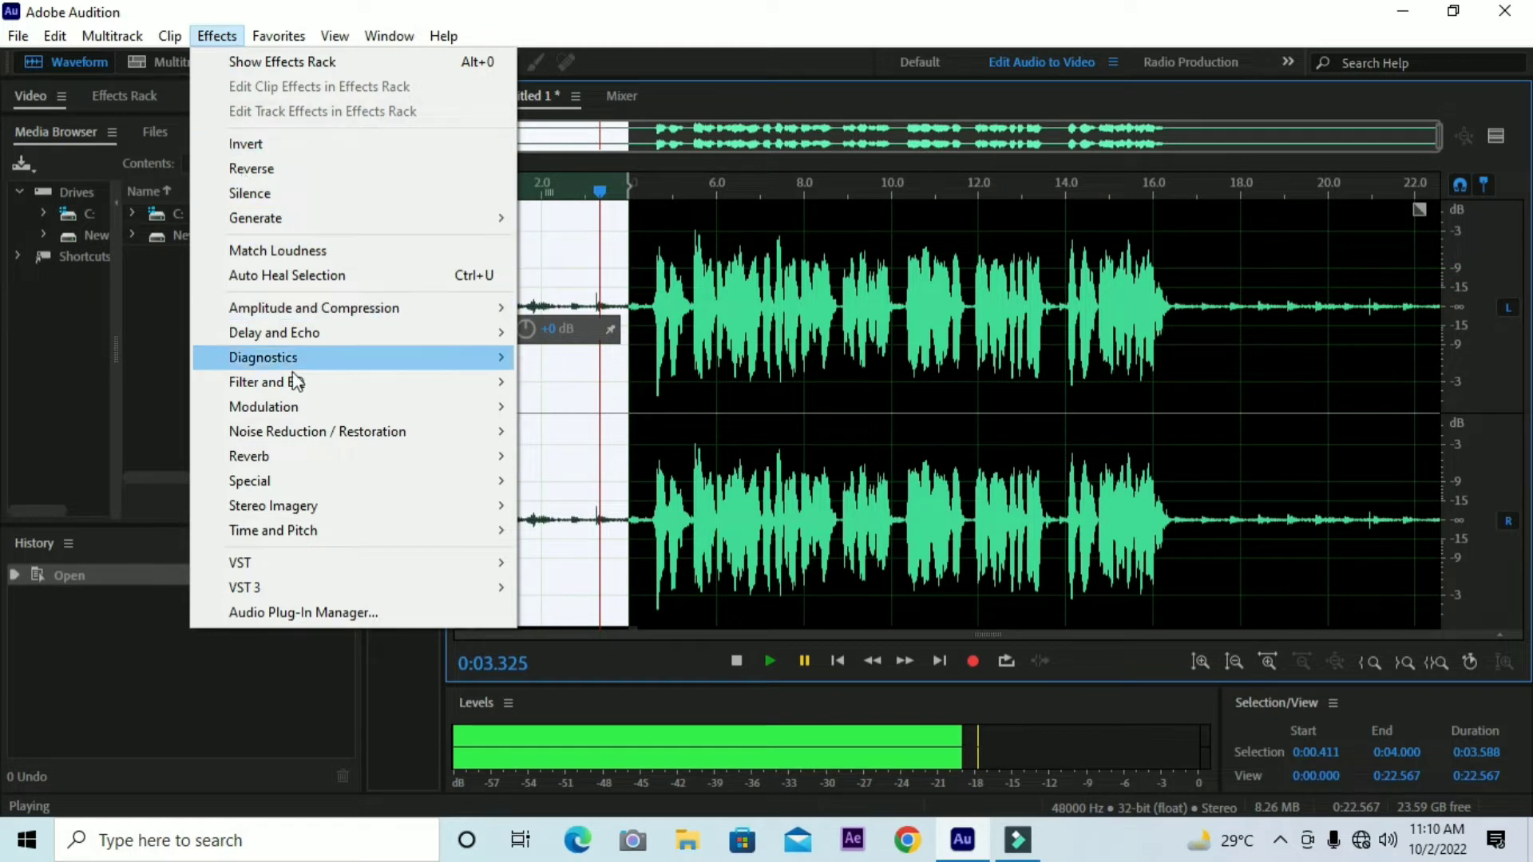
{"action": "mouse_move", "coordinate": [320, 435]}
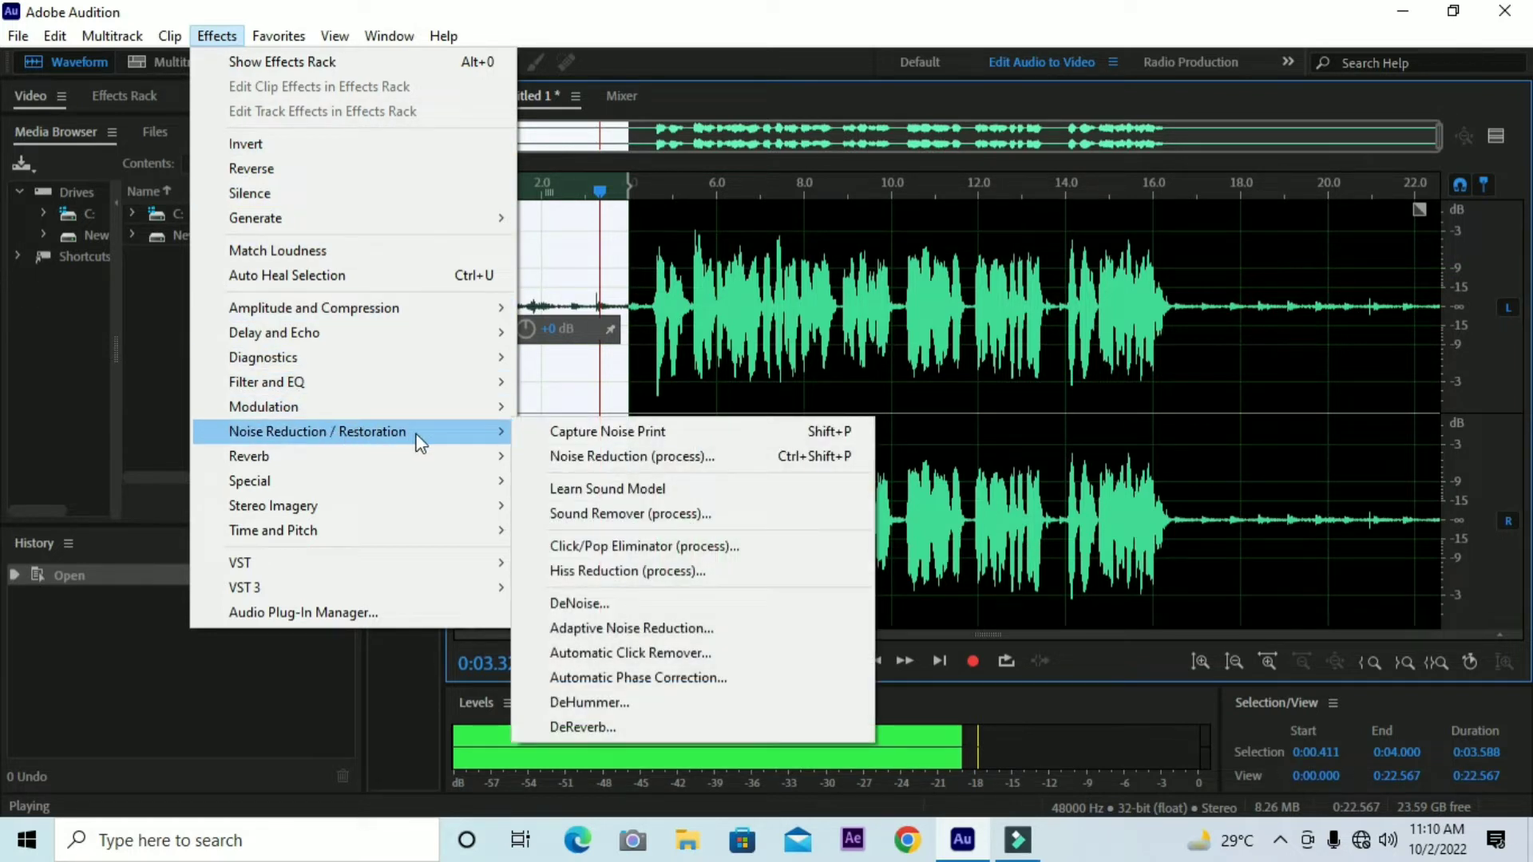
{"action": "left_click", "coordinate": [553, 433]}
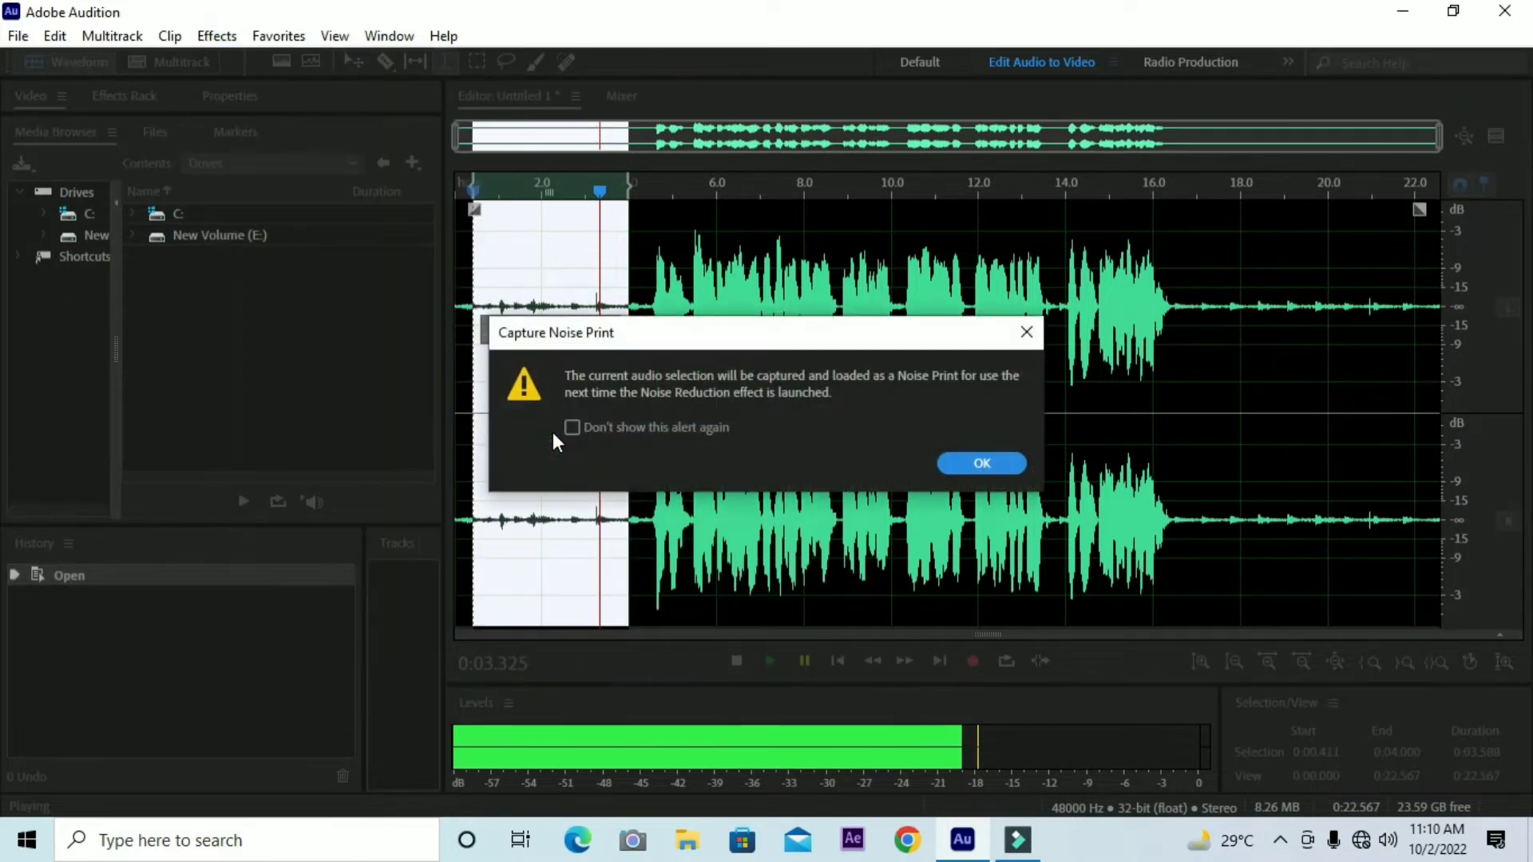
{"action": "left_click", "coordinate": [968, 471]}
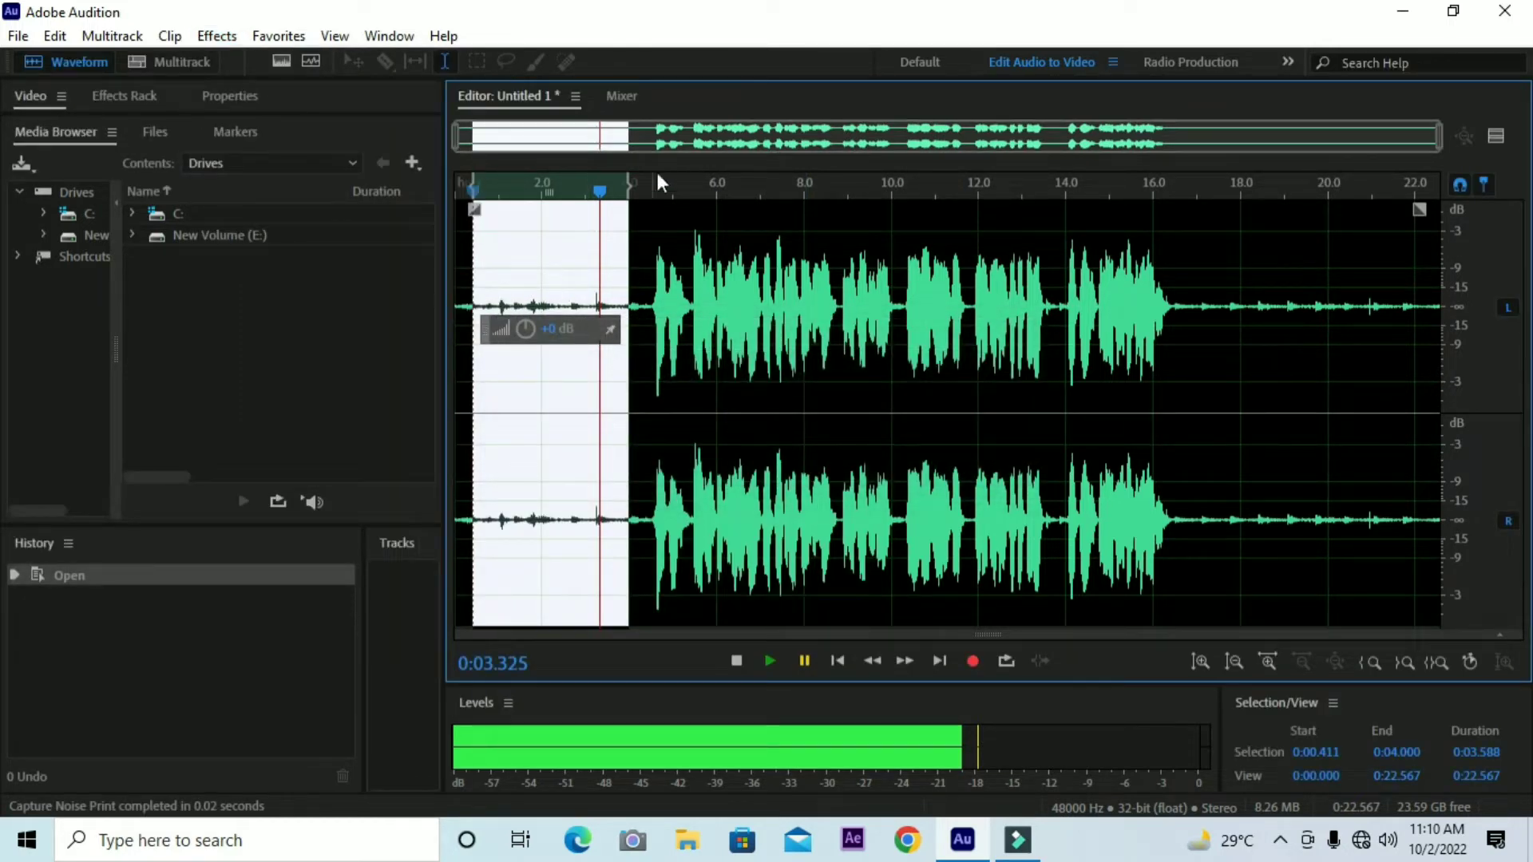
Apply Noise Reduction (process) to the entire waveform using the captured noise print, at 50% and reducing by 16 dB
{"action": "left_click", "coordinate": [703, 238]}
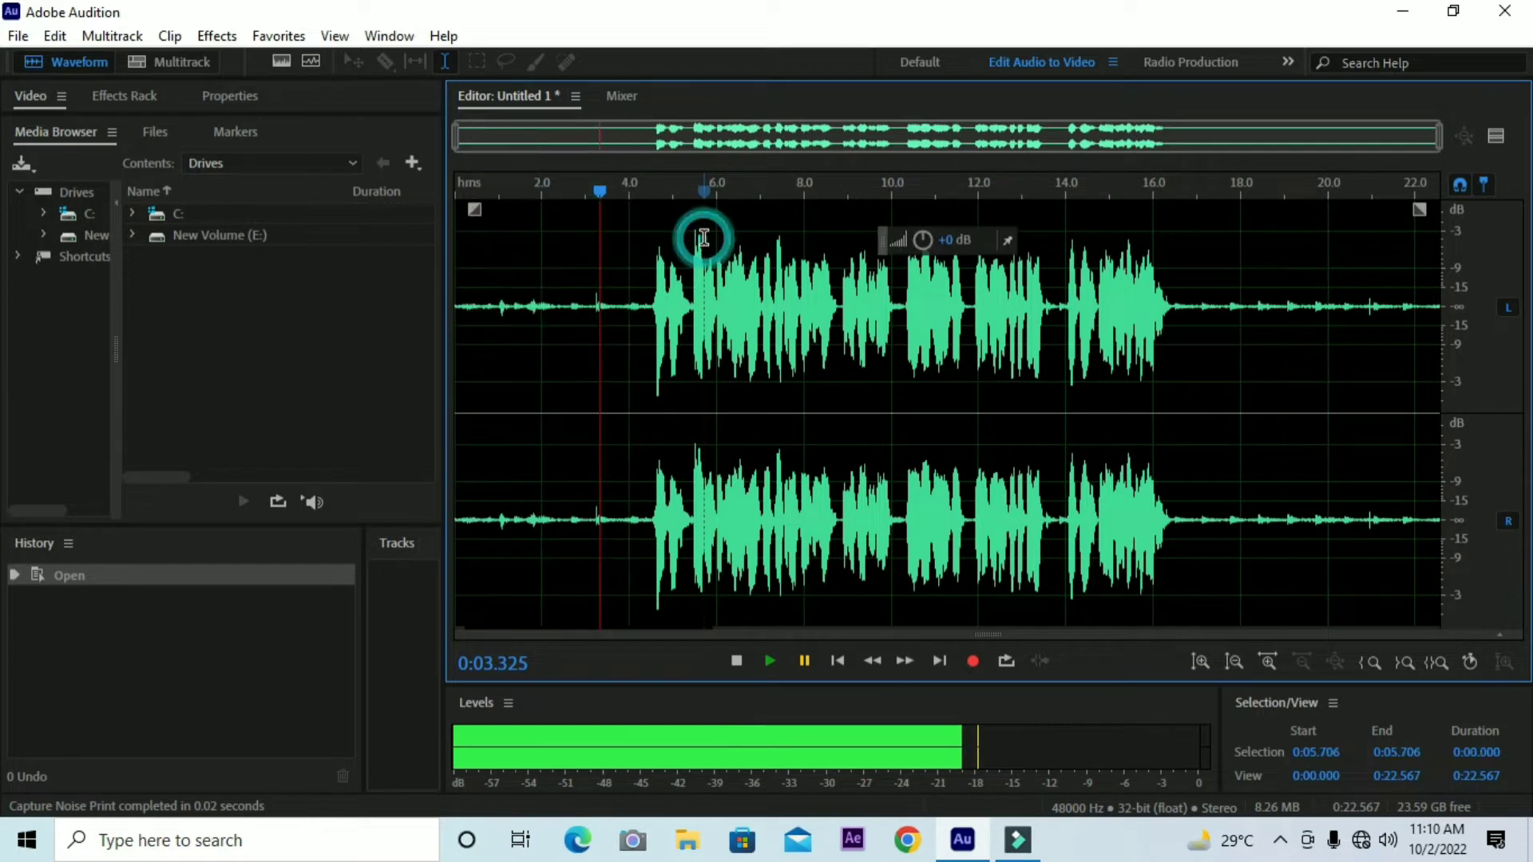
{"action": "key", "text": "ctrl+a"}
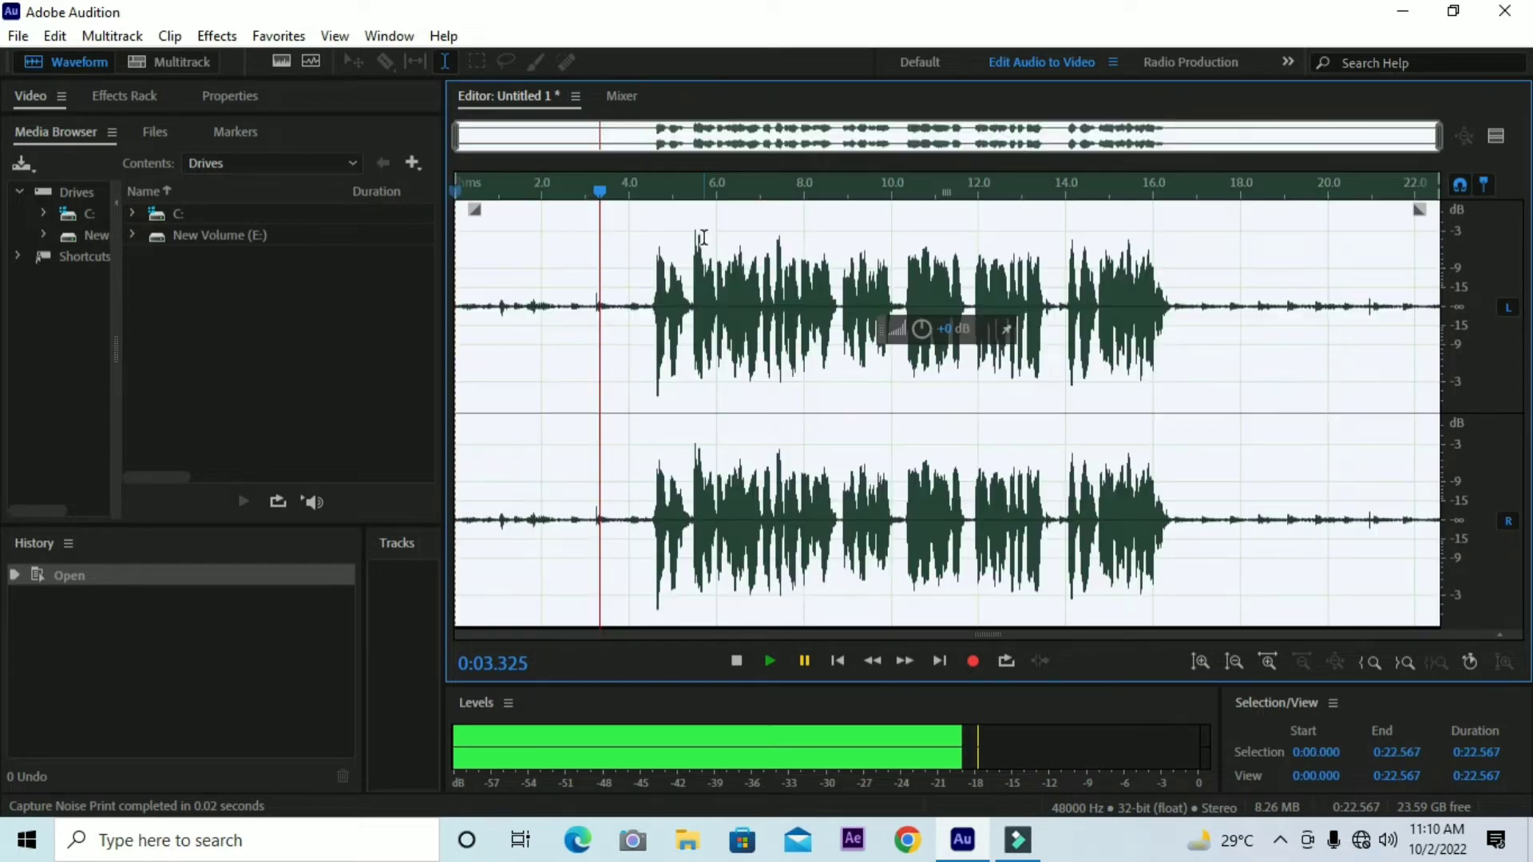
{"action": "left_click", "coordinate": [227, 37]}
{"action": "mouse_move", "coordinate": [360, 491]}
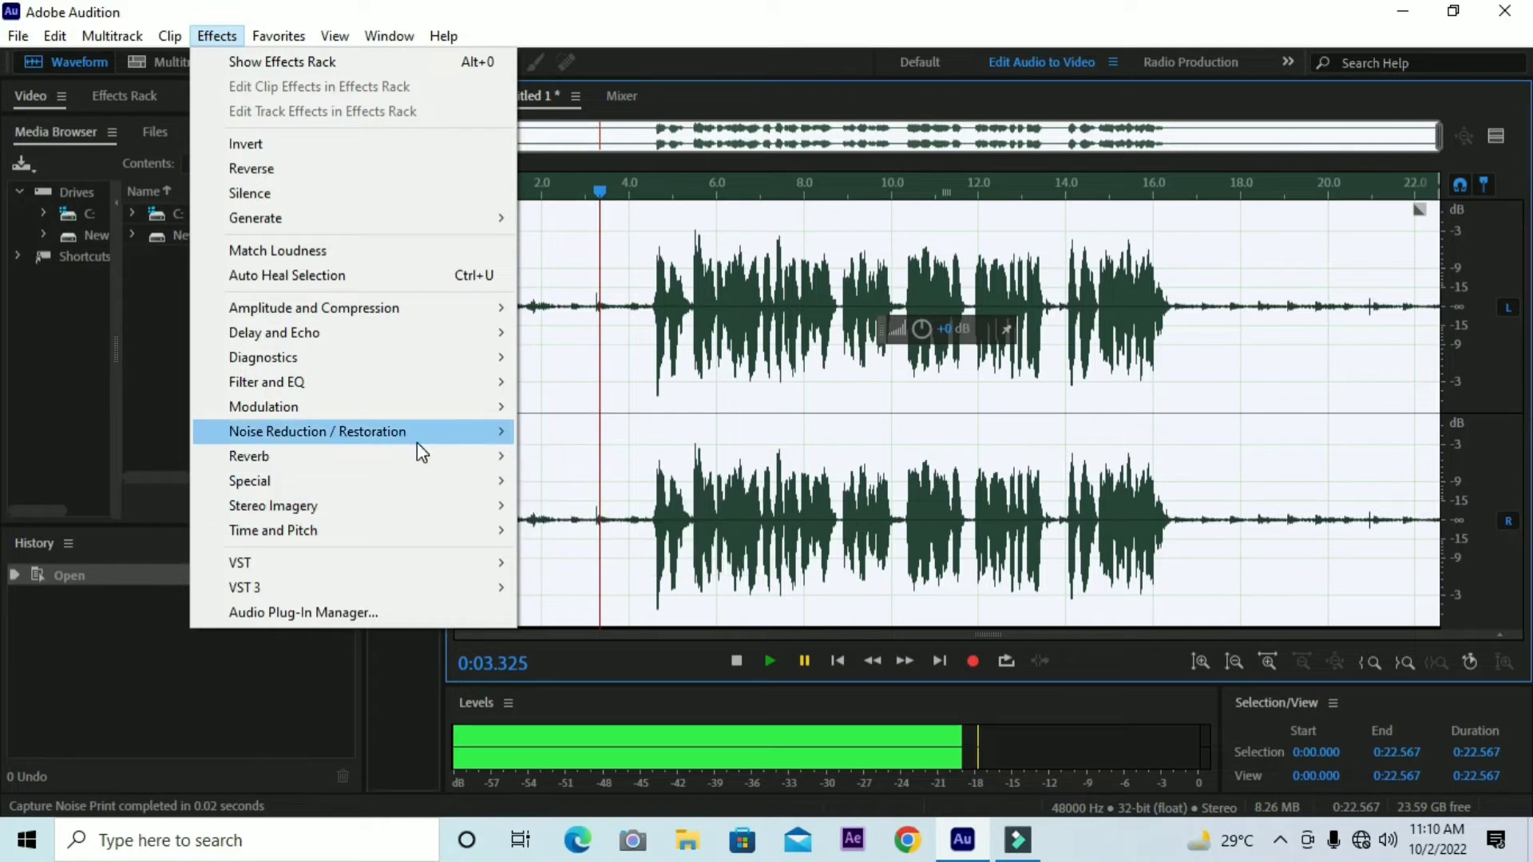
{"action": "mouse_move", "coordinate": [420, 445]}
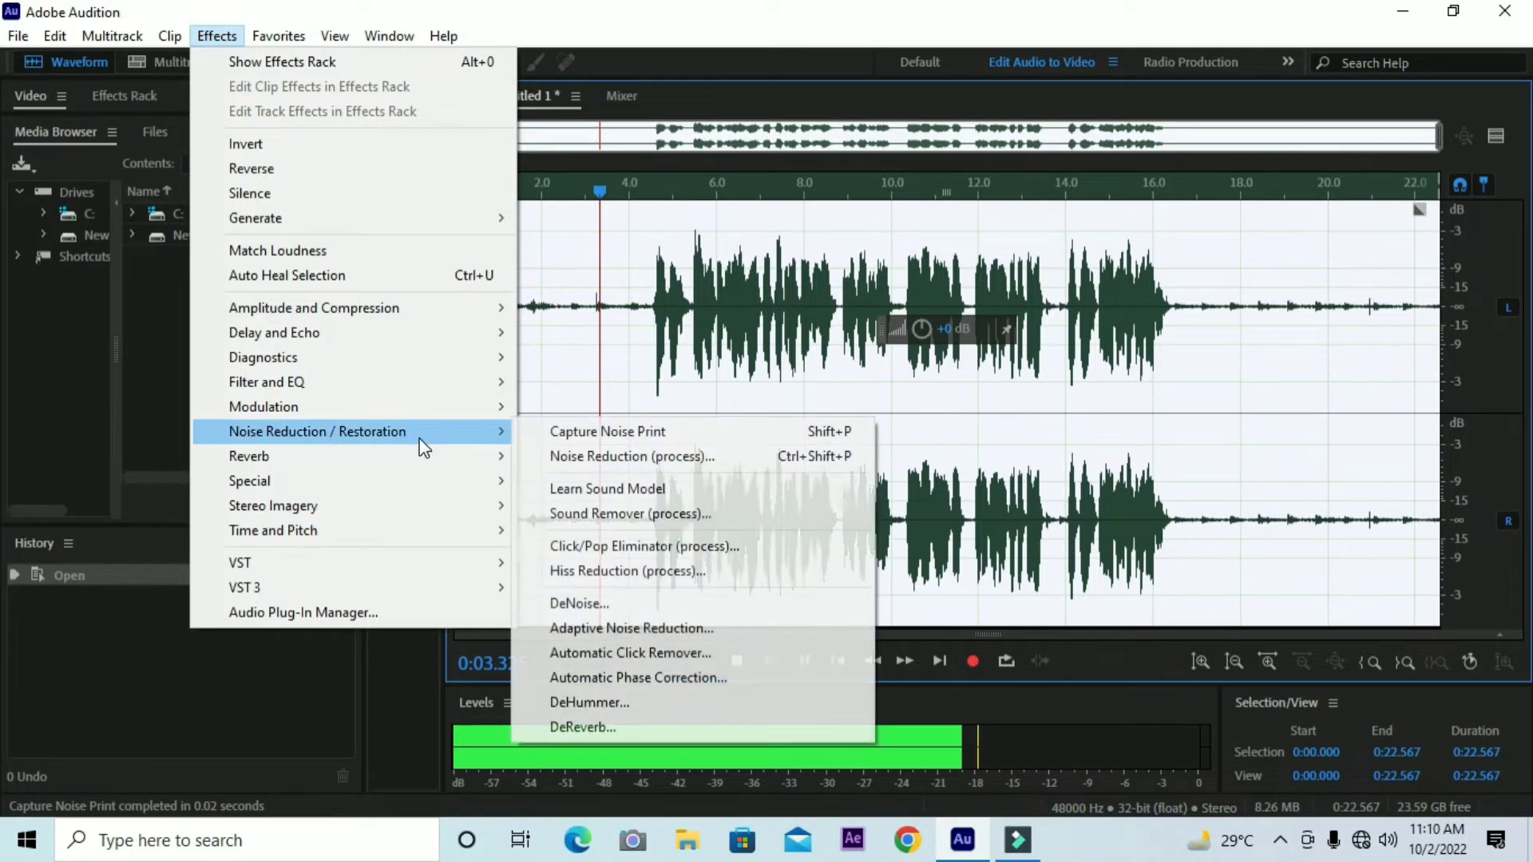
{"action": "left_click", "coordinate": [597, 459]}
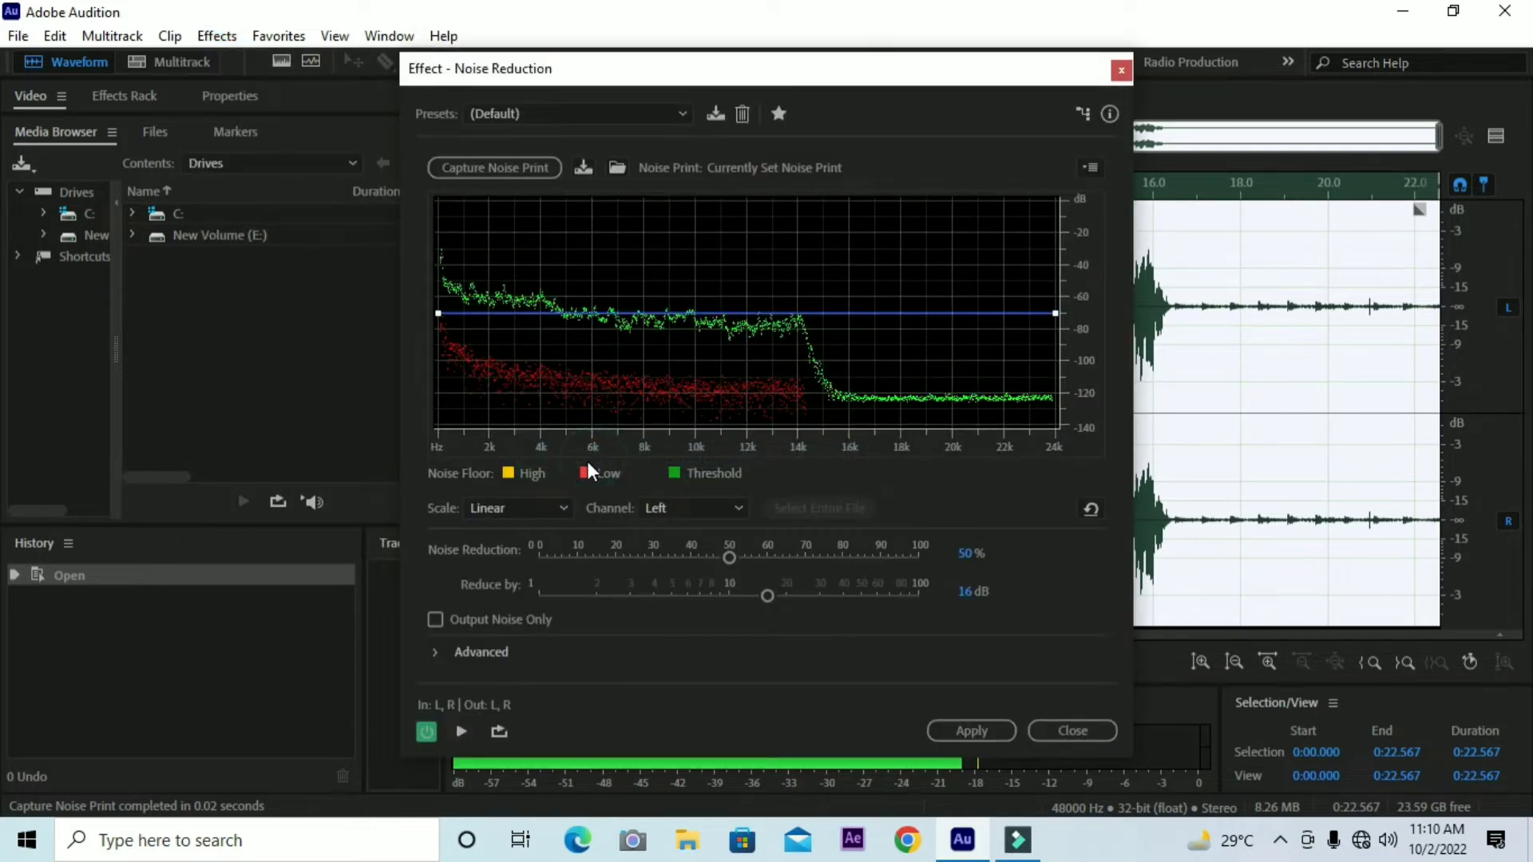
{"action": "left_click", "coordinate": [947, 735]}
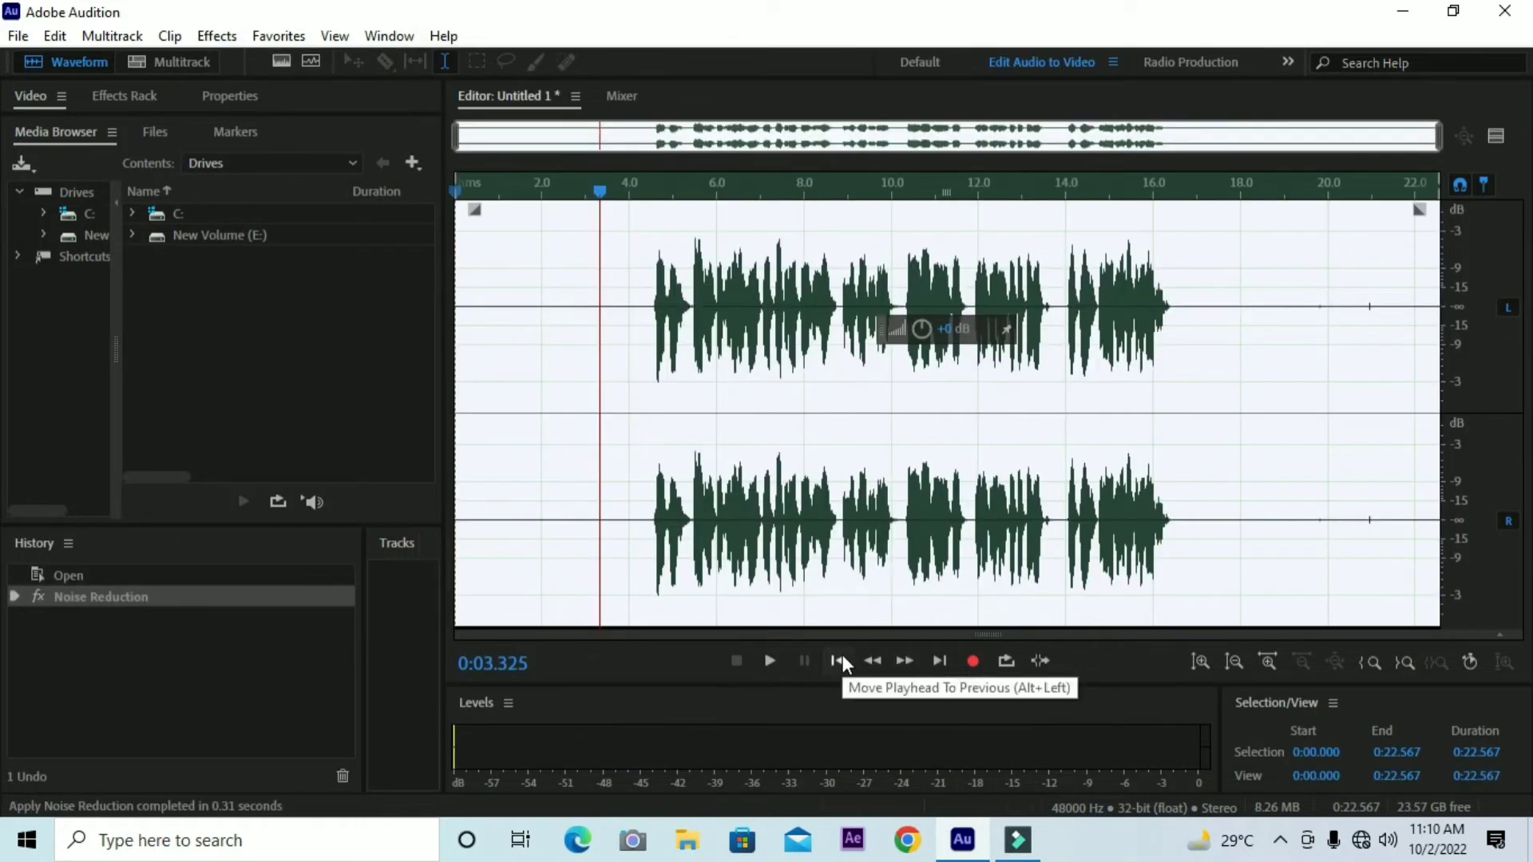
Play back the noise-reduced recording from about 3.3 seconds, pause it, and check the cleaned opening of the waveform
{"action": "left_click", "coordinate": [770, 660]}
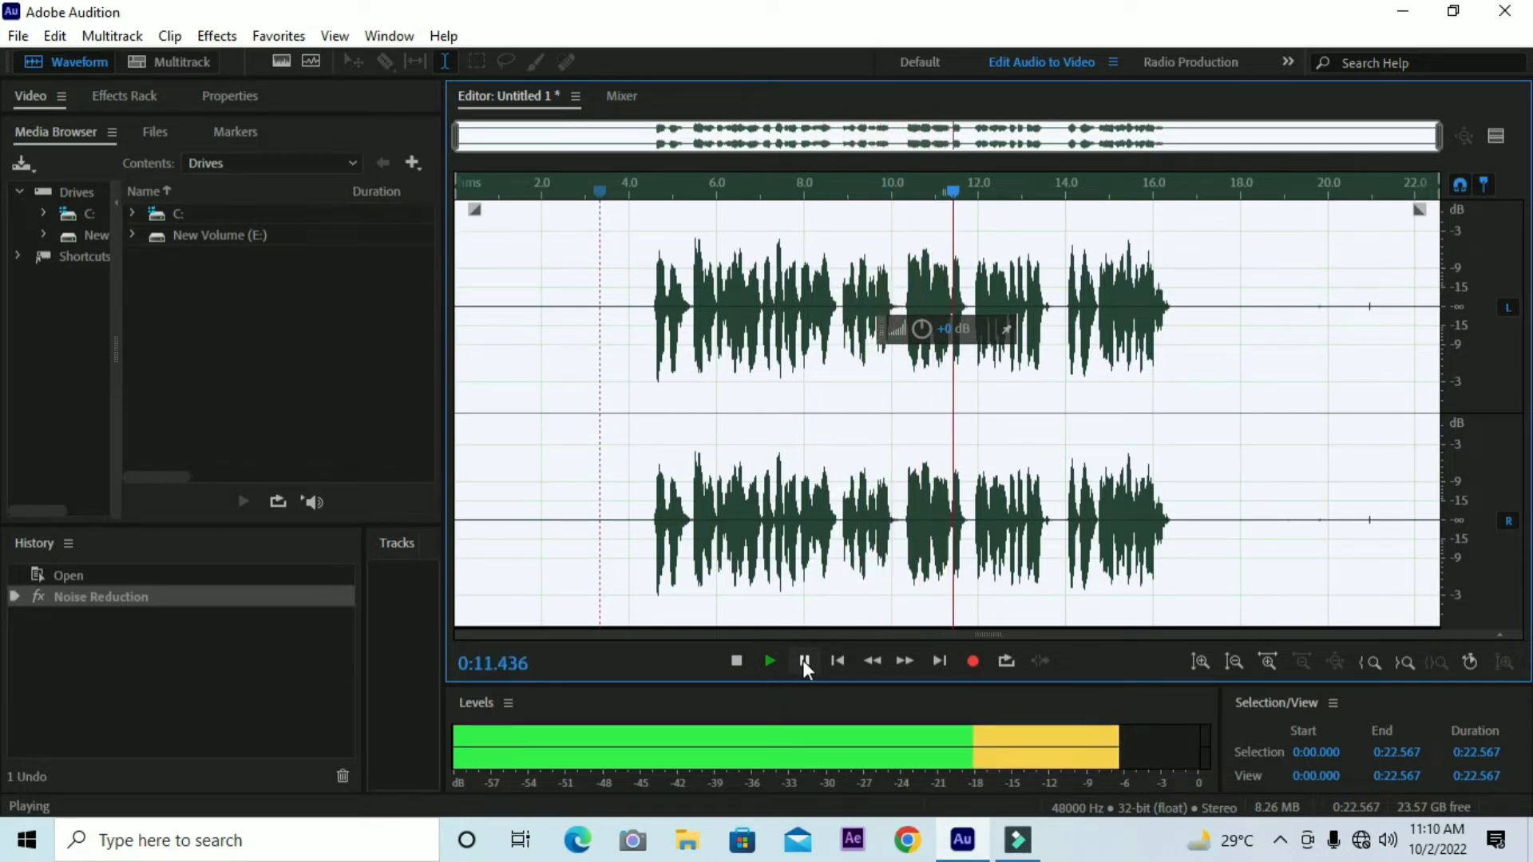
{"action": "left_click", "coordinate": [804, 661]}
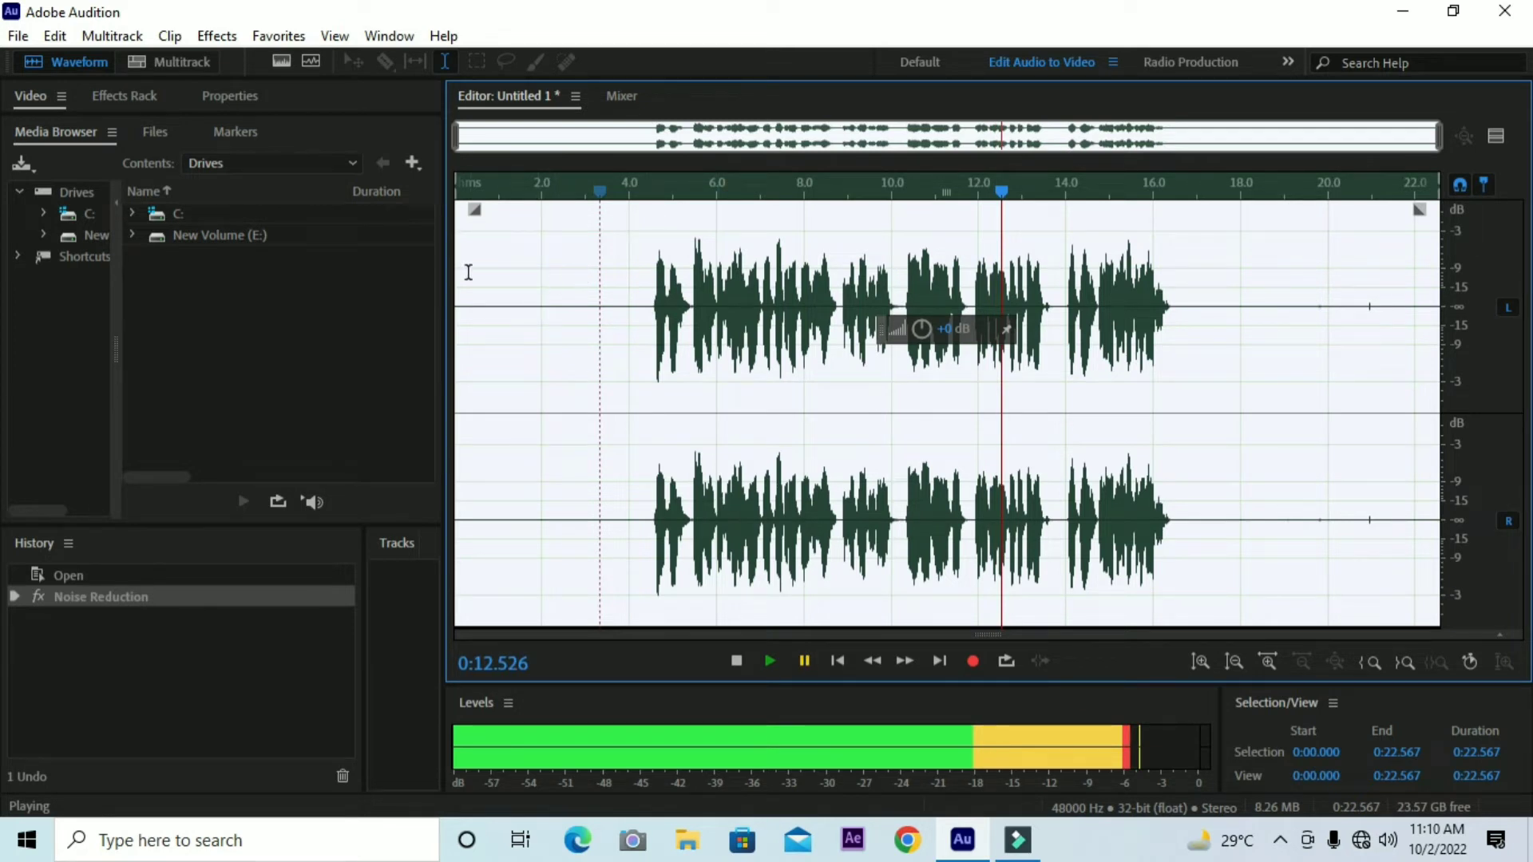
{"action": "left_click_drag", "start_coordinate": [469, 273], "coordinate": [455, 344]}
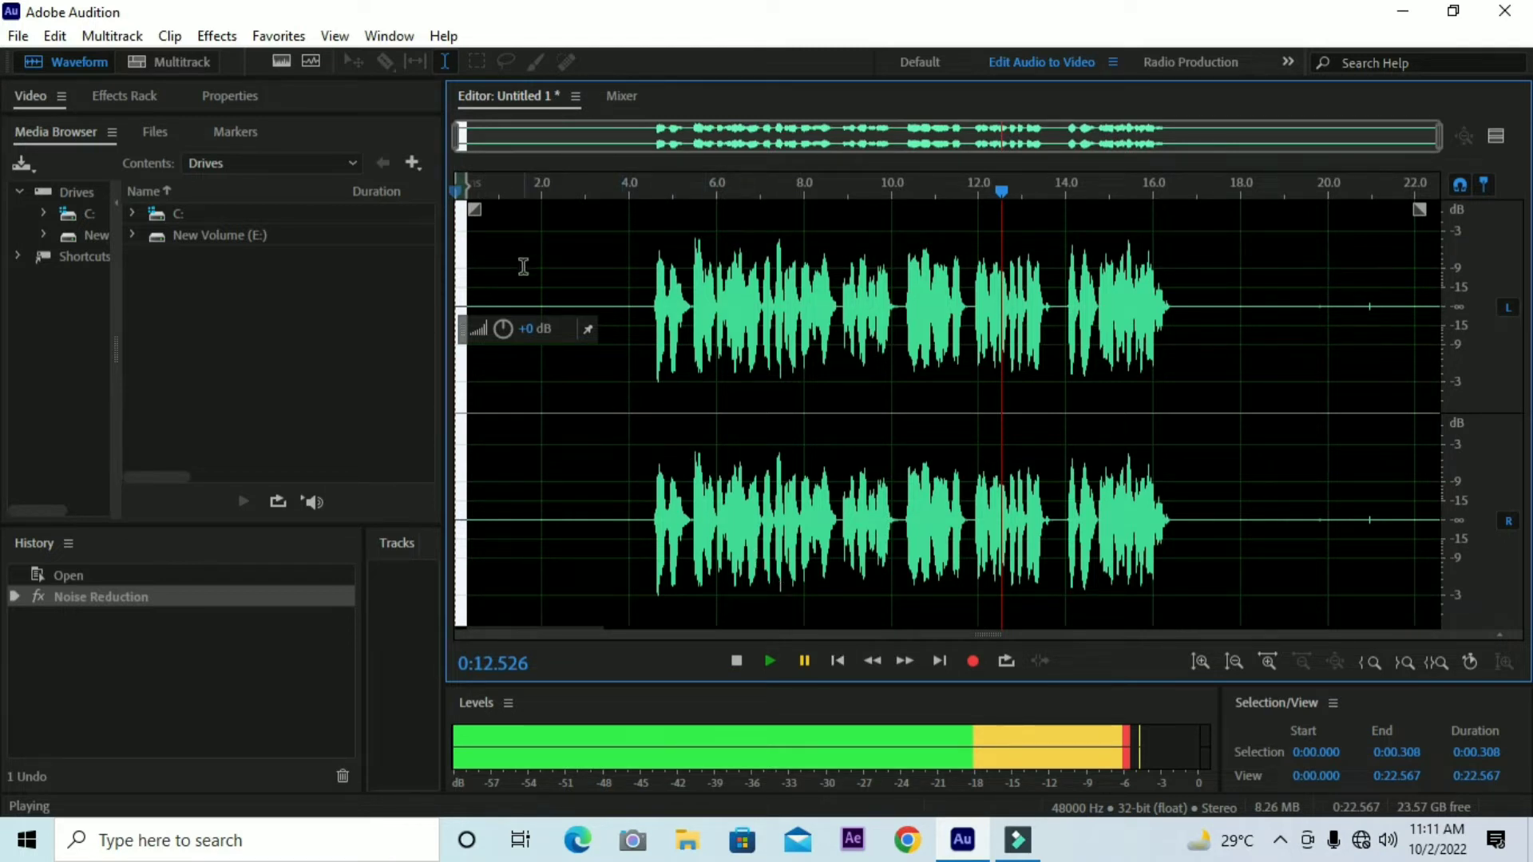
{"action": "left_click", "coordinate": [598, 287]}
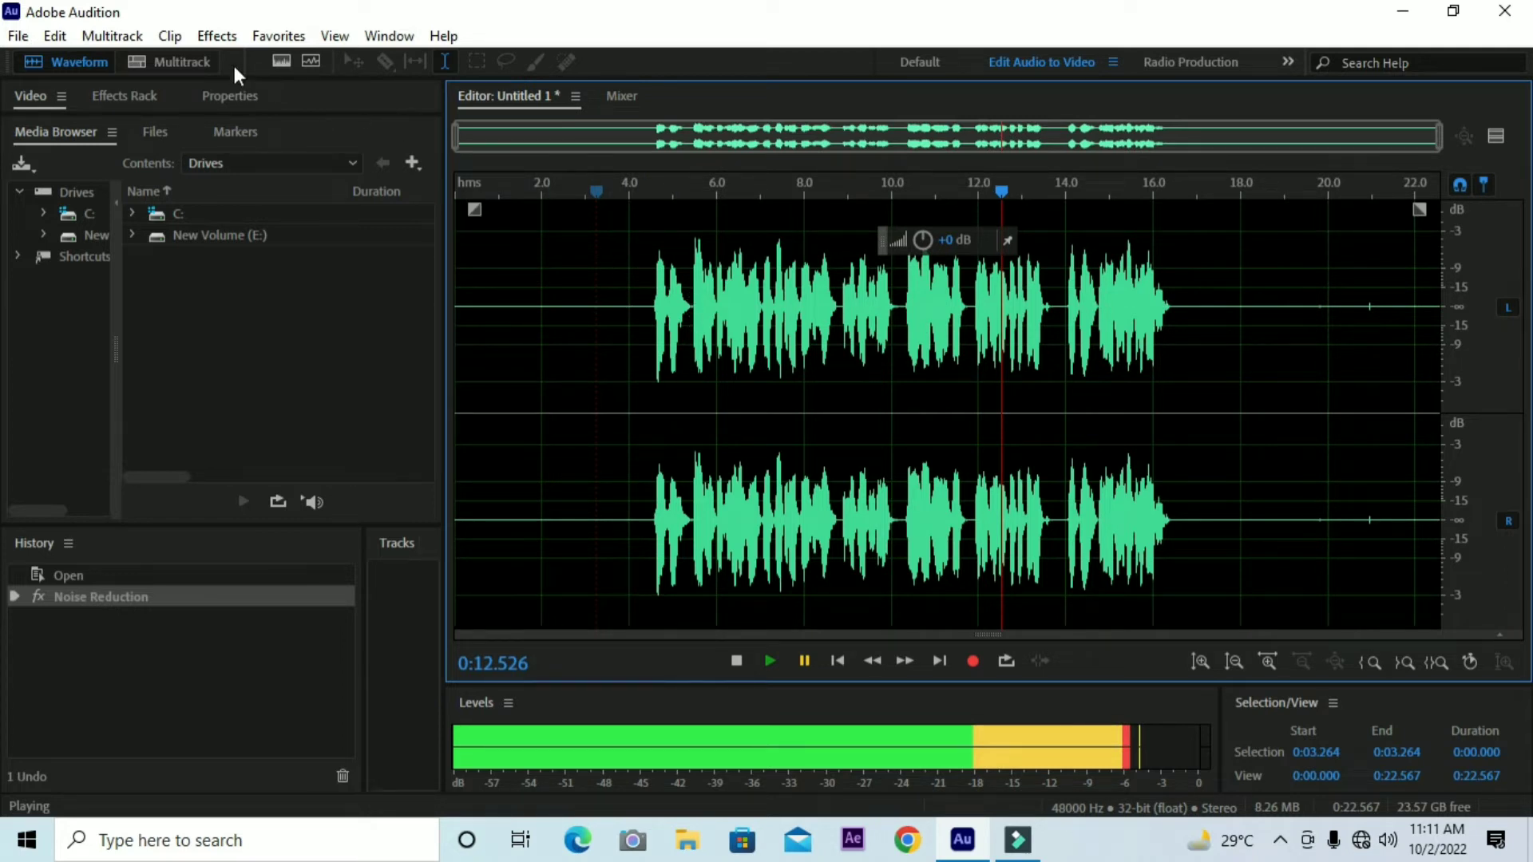
Apply Dynamics to the entire waveform with only the Compressor enabled: threshold -22 dB, ratio 4, attack 1 ms, release 50 ms, makeup 0 dB
{"action": "double_click", "coordinate": [613, 318]}
{"action": "left_click", "coordinate": [217, 36]}
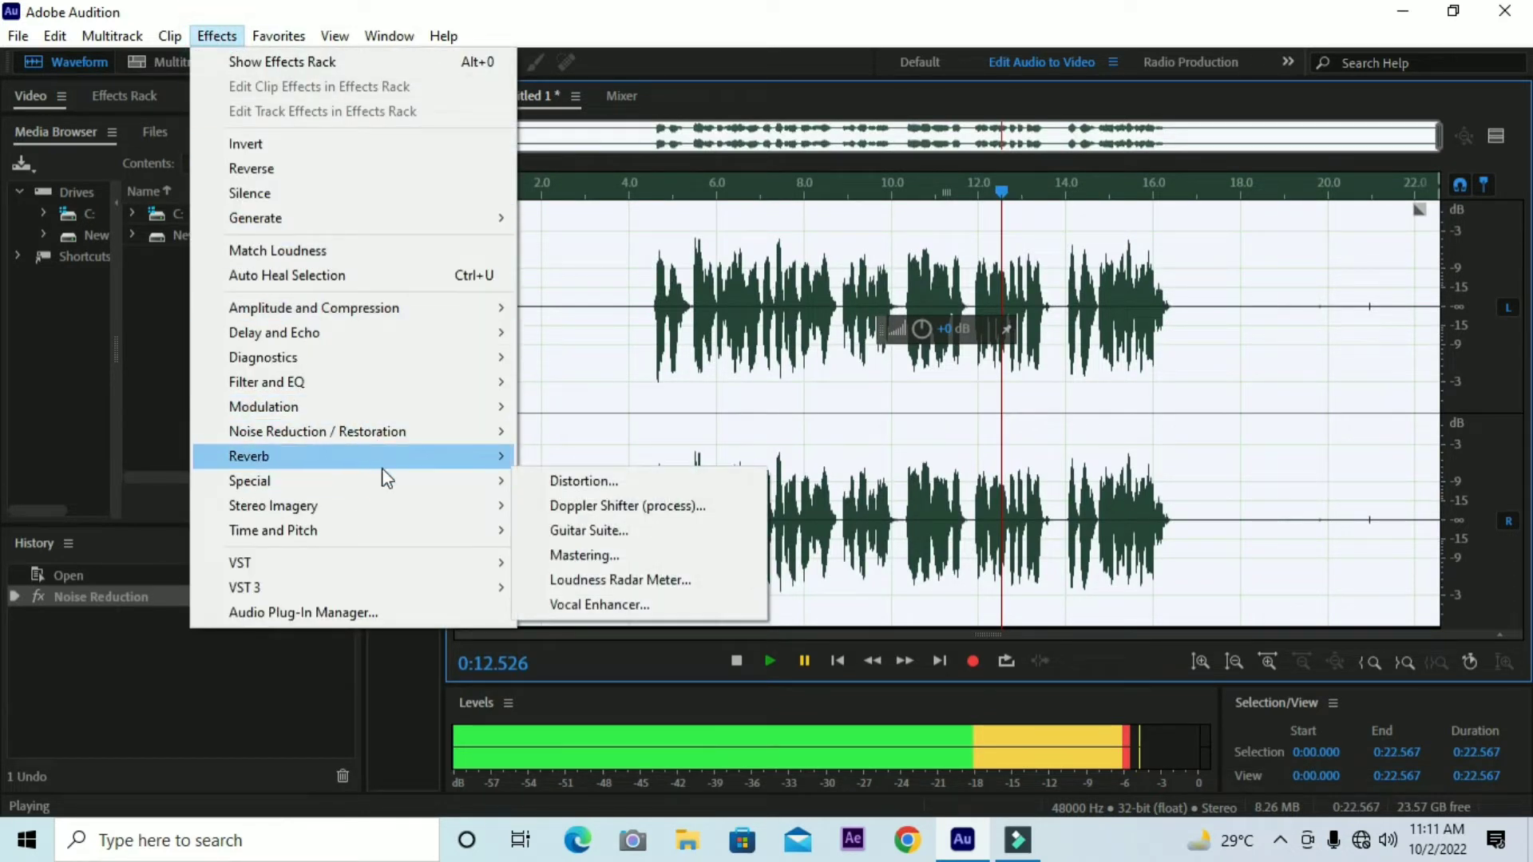
{"action": "mouse_move", "coordinate": [385, 457]}
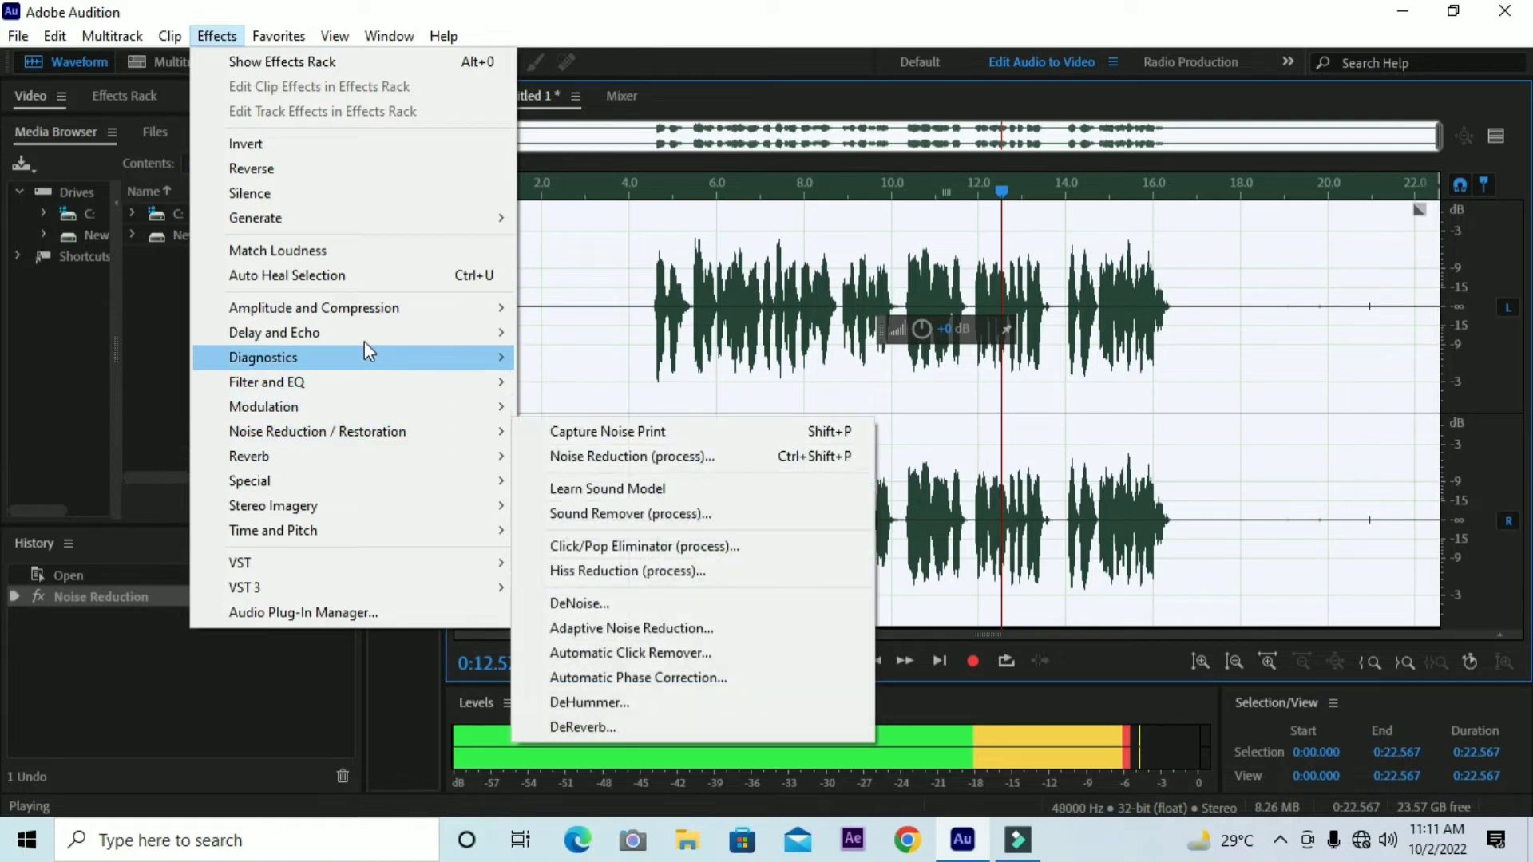
{"action": "mouse_move", "coordinate": [369, 309]}
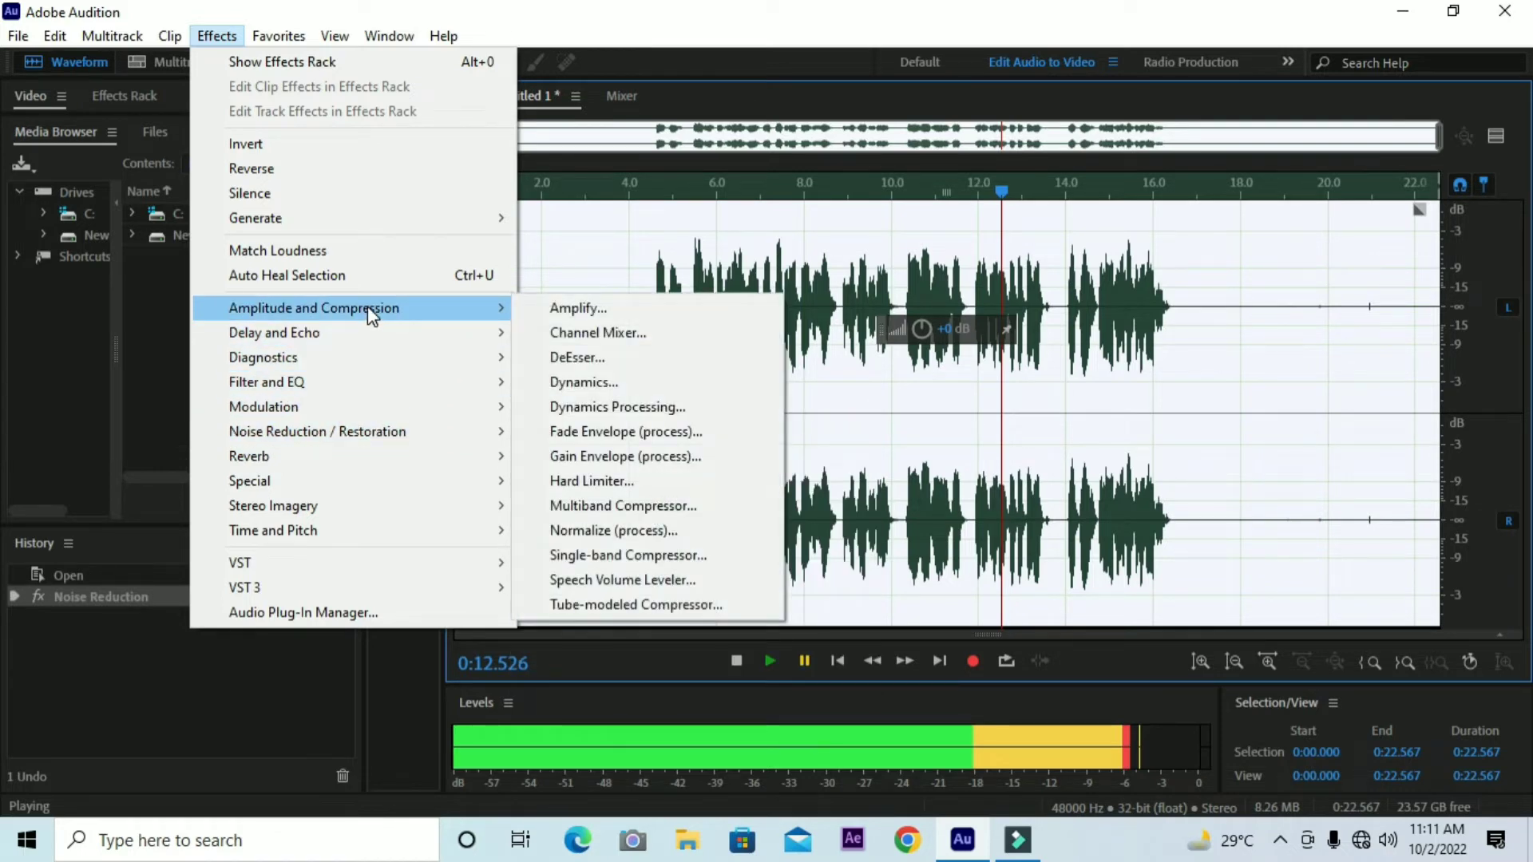
{"action": "left_click", "coordinate": [611, 388]}
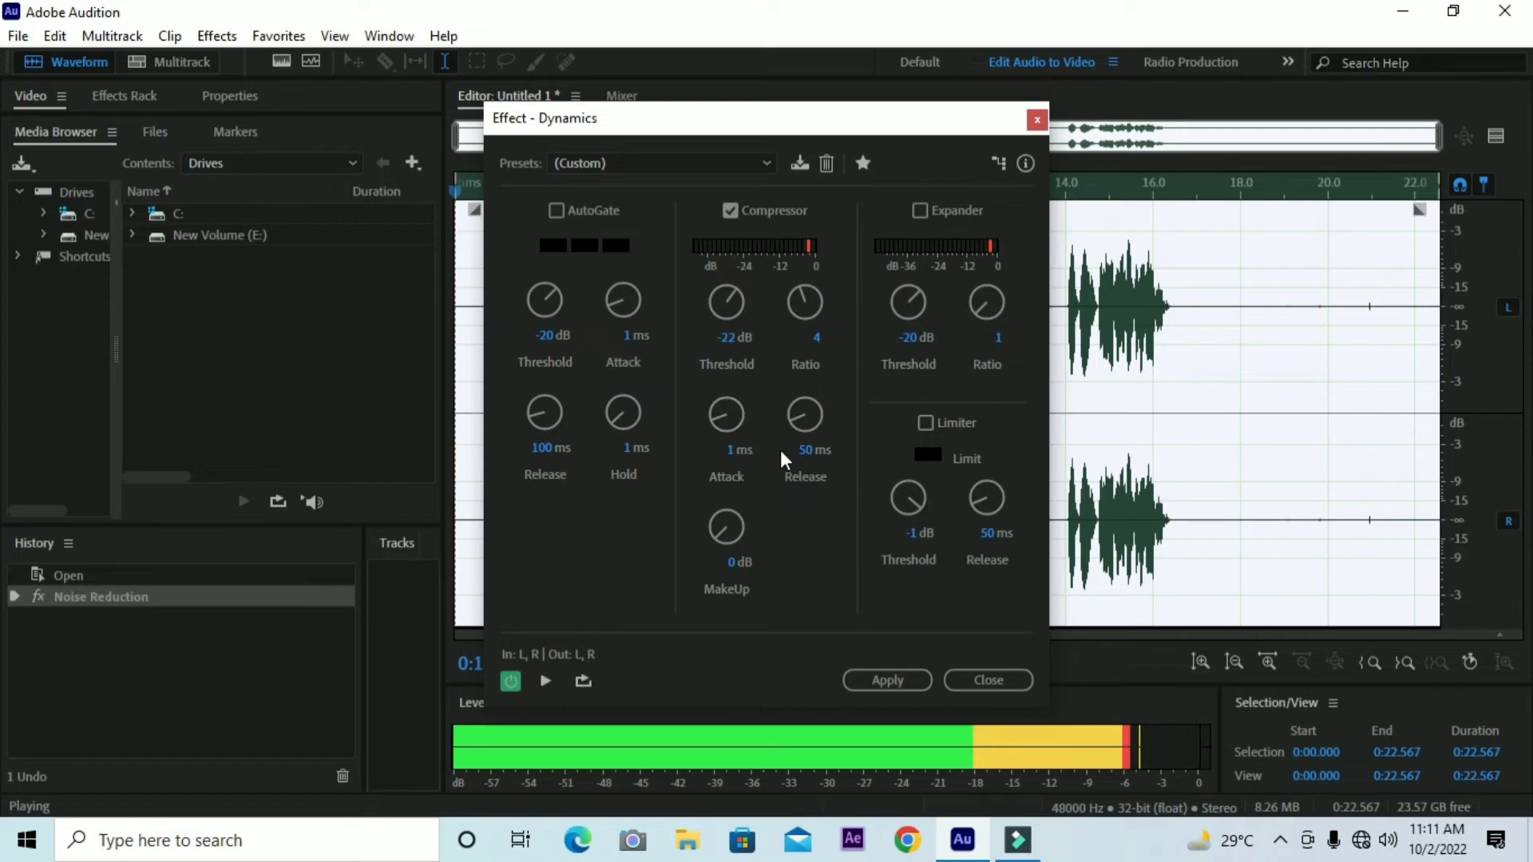
{"action": "left_click", "coordinate": [881, 680]}
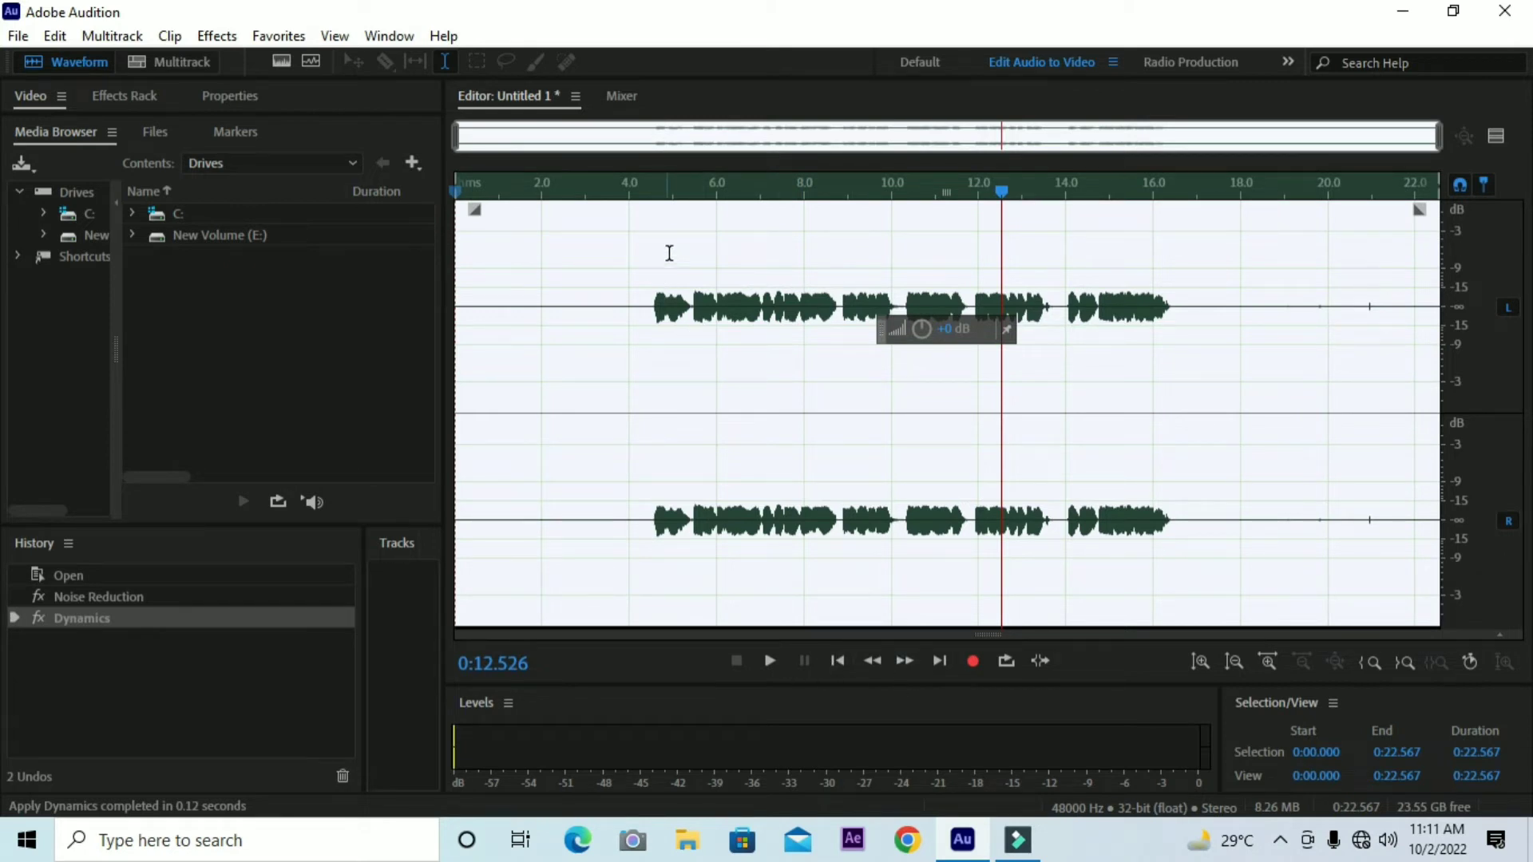
Play the compressed speech from about 4.5 seconds, pause it, and examine the waveform's amplitude
{"action": "left_click", "coordinate": [652, 226]}
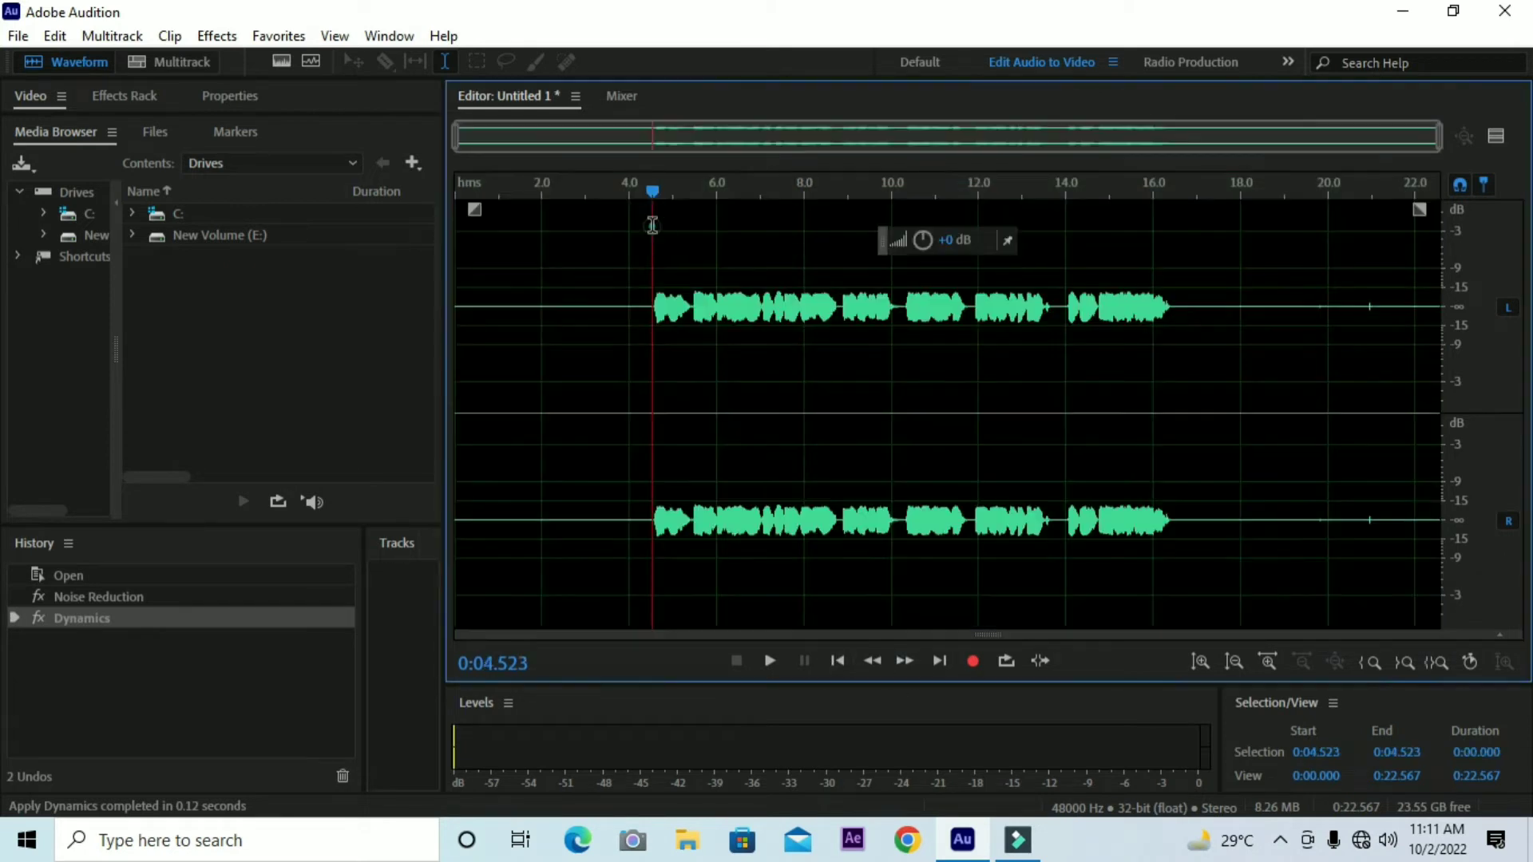
{"action": "left_click", "coordinate": [770, 661]}
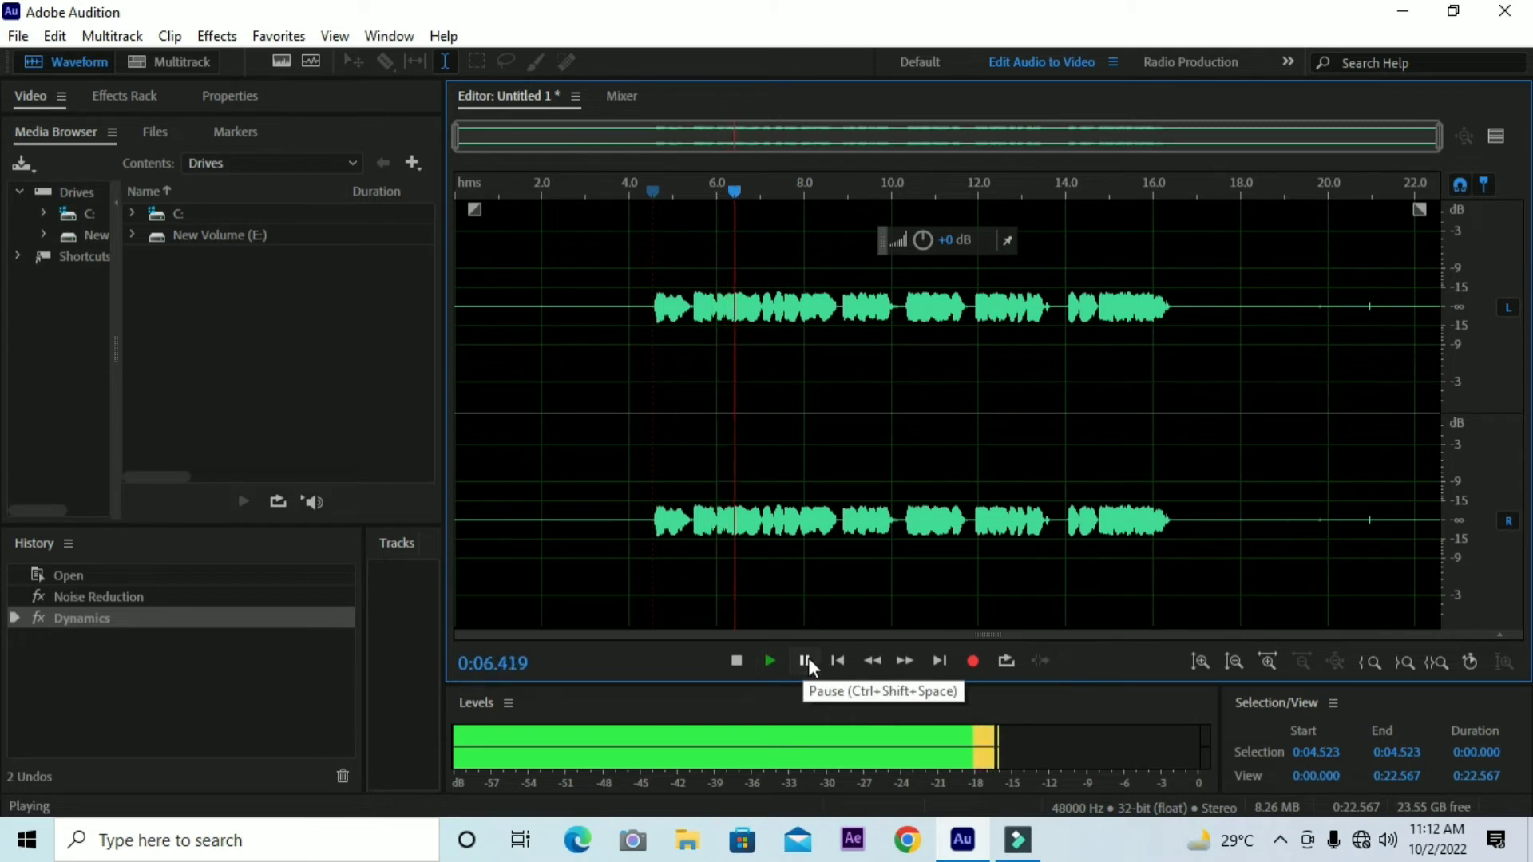
{"action": "left_click", "coordinate": [806, 661]}
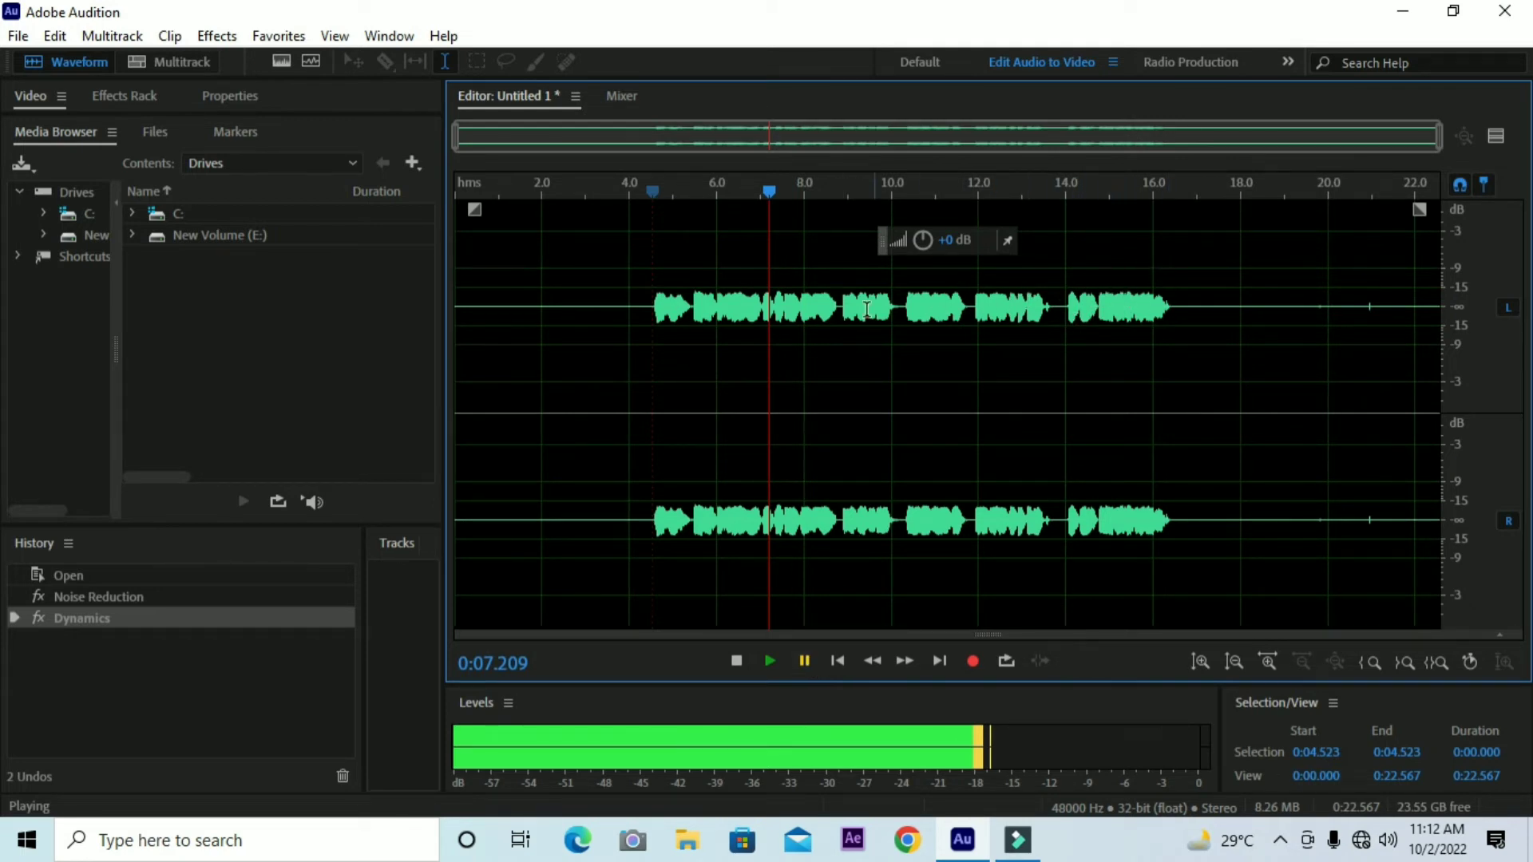
{"action": "left_click", "coordinate": [1199, 662]}
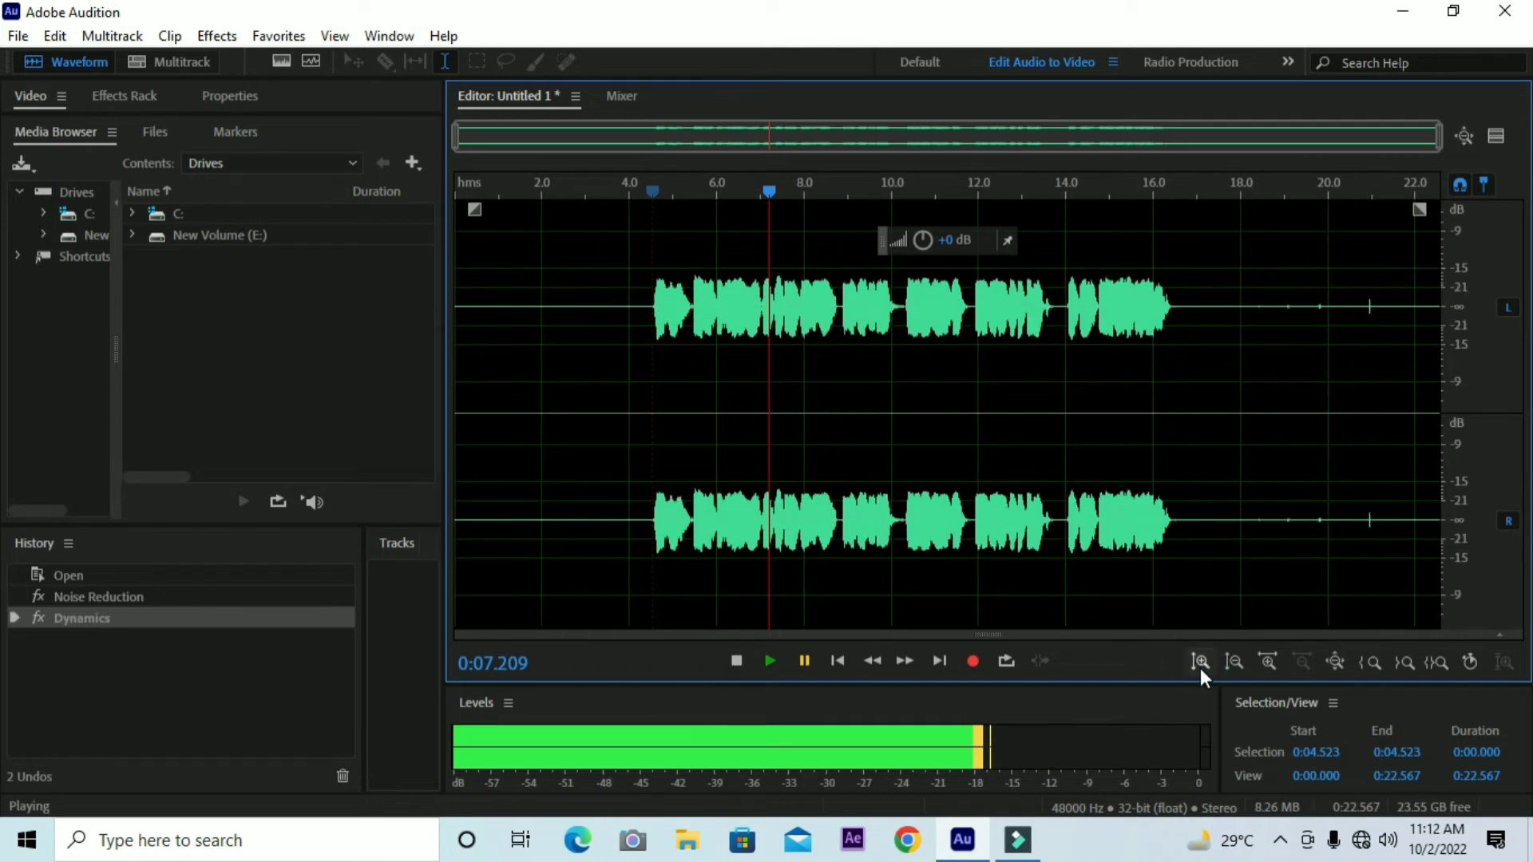
{"action": "left_click", "coordinate": [1200, 662]}
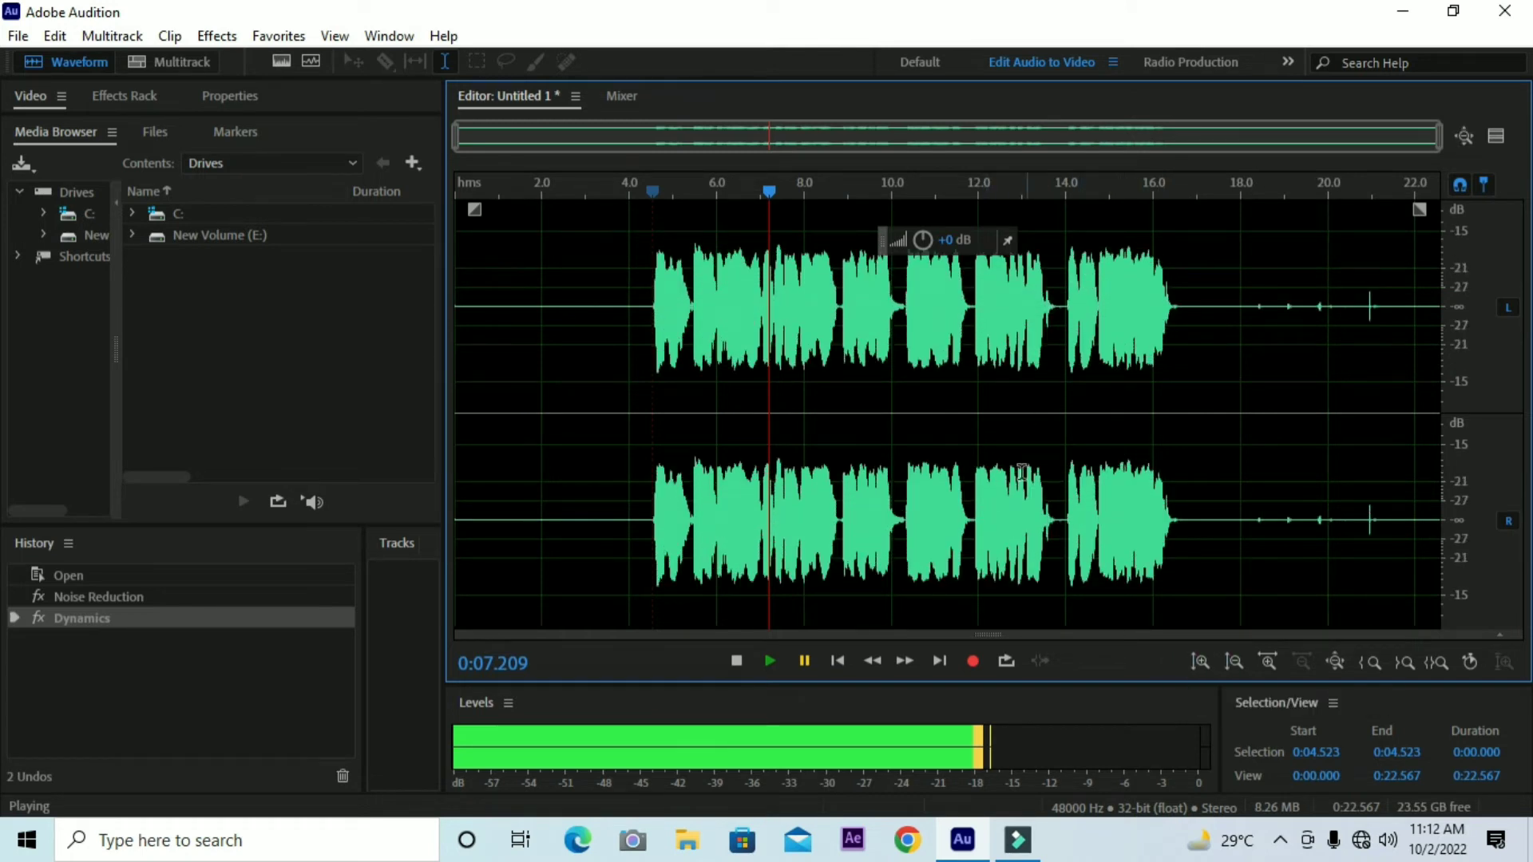
{"action": "left_click", "coordinate": [1234, 661]}
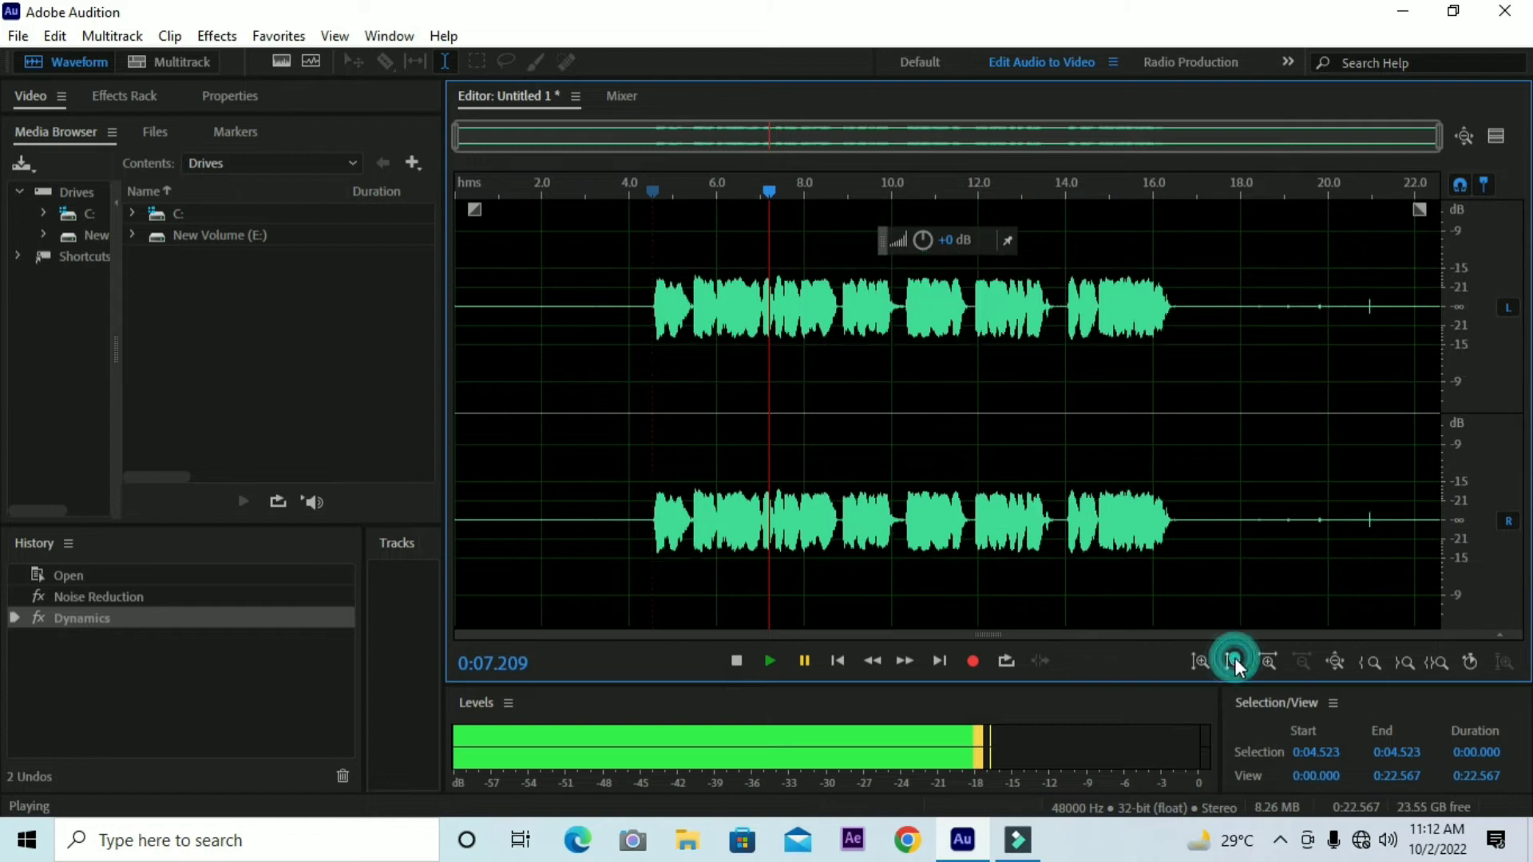
{"action": "left_click", "coordinate": [1234, 661]}
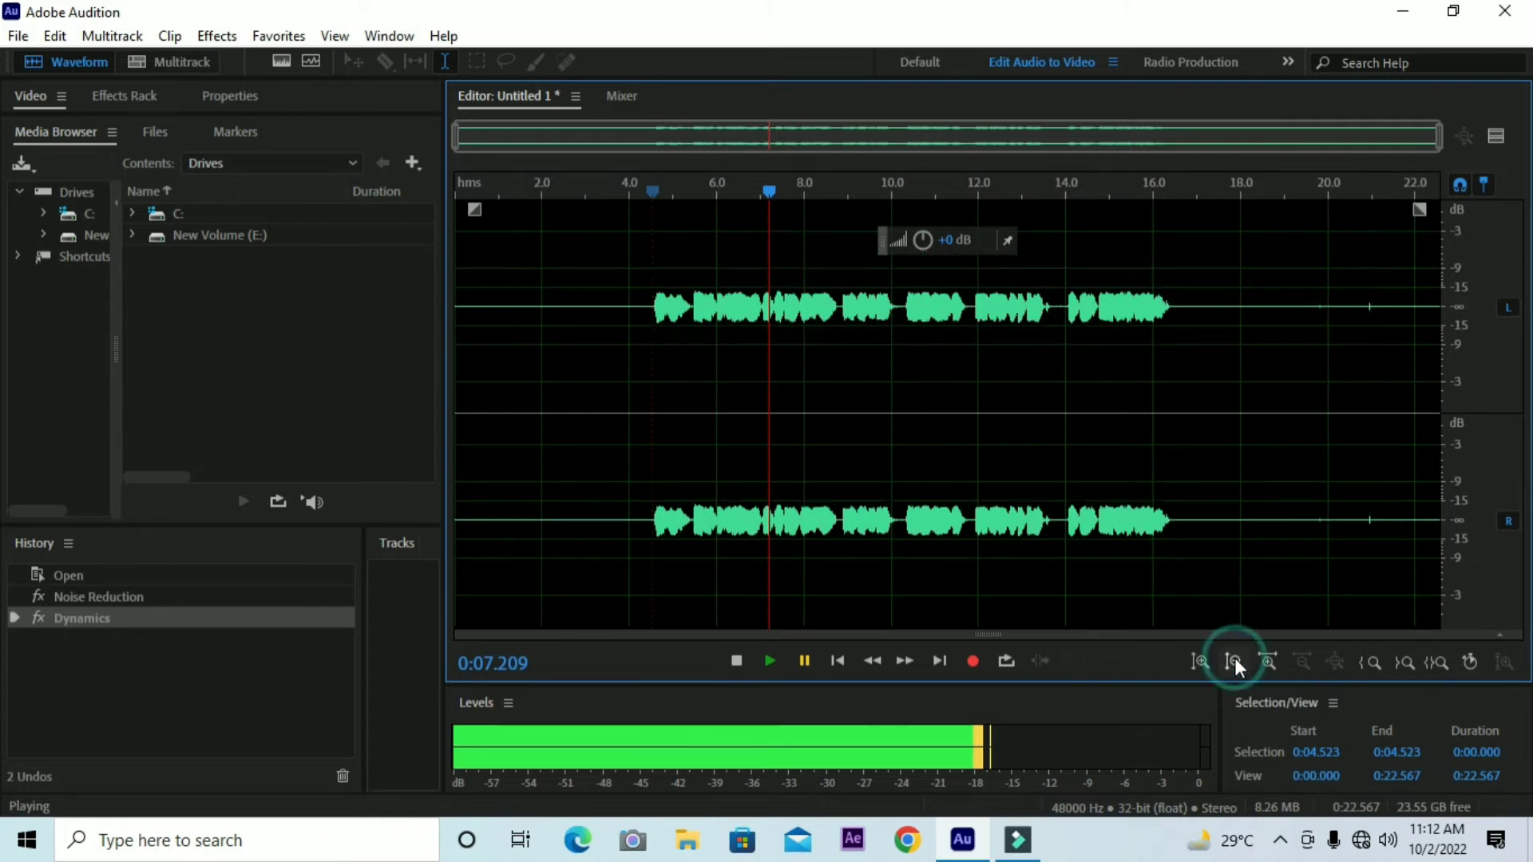
{"action": "left_click", "coordinate": [616, 229]}
{"action": "left_click", "coordinate": [227, 35]}
{"action": "mouse_move", "coordinate": [279, 36]}
{"action": "double_click", "coordinate": [627, 279]}
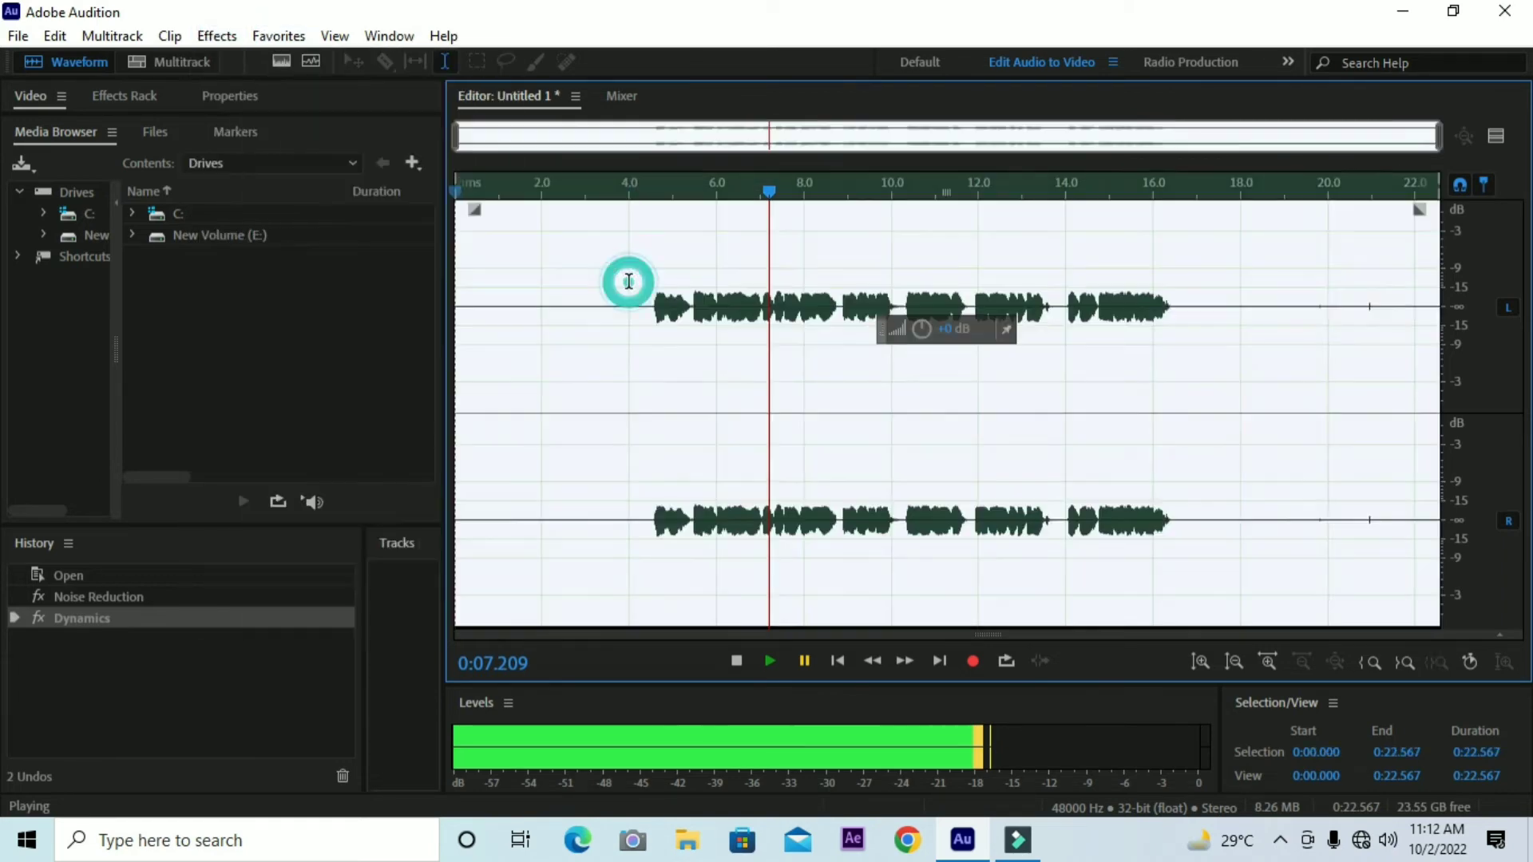
{"action": "left_click", "coordinate": [217, 35]}
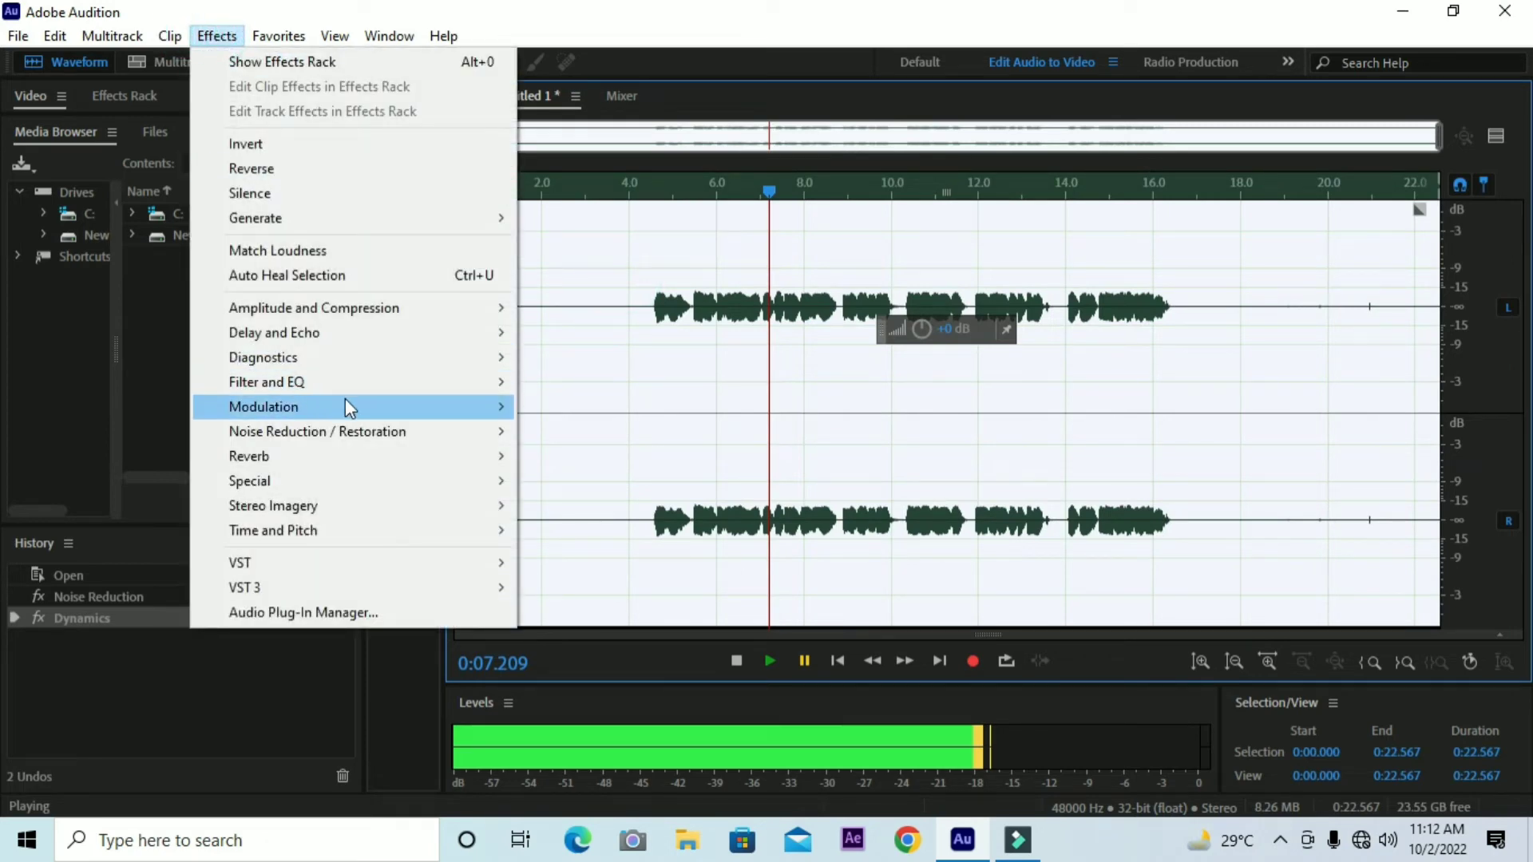
{"action": "mouse_move", "coordinate": [383, 431]}
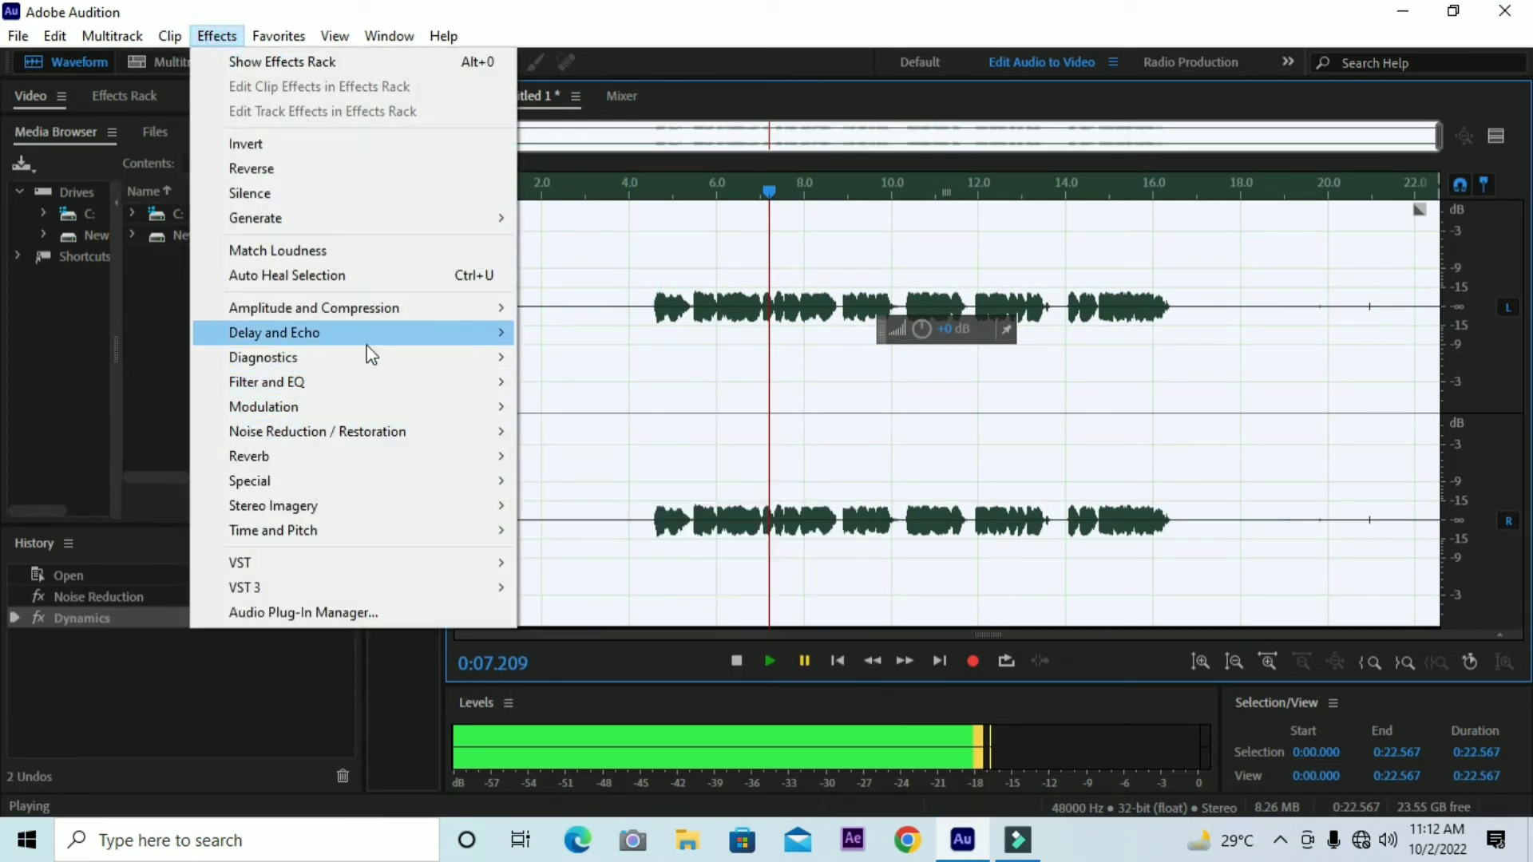
{"action": "mouse_move", "coordinate": [368, 351]}
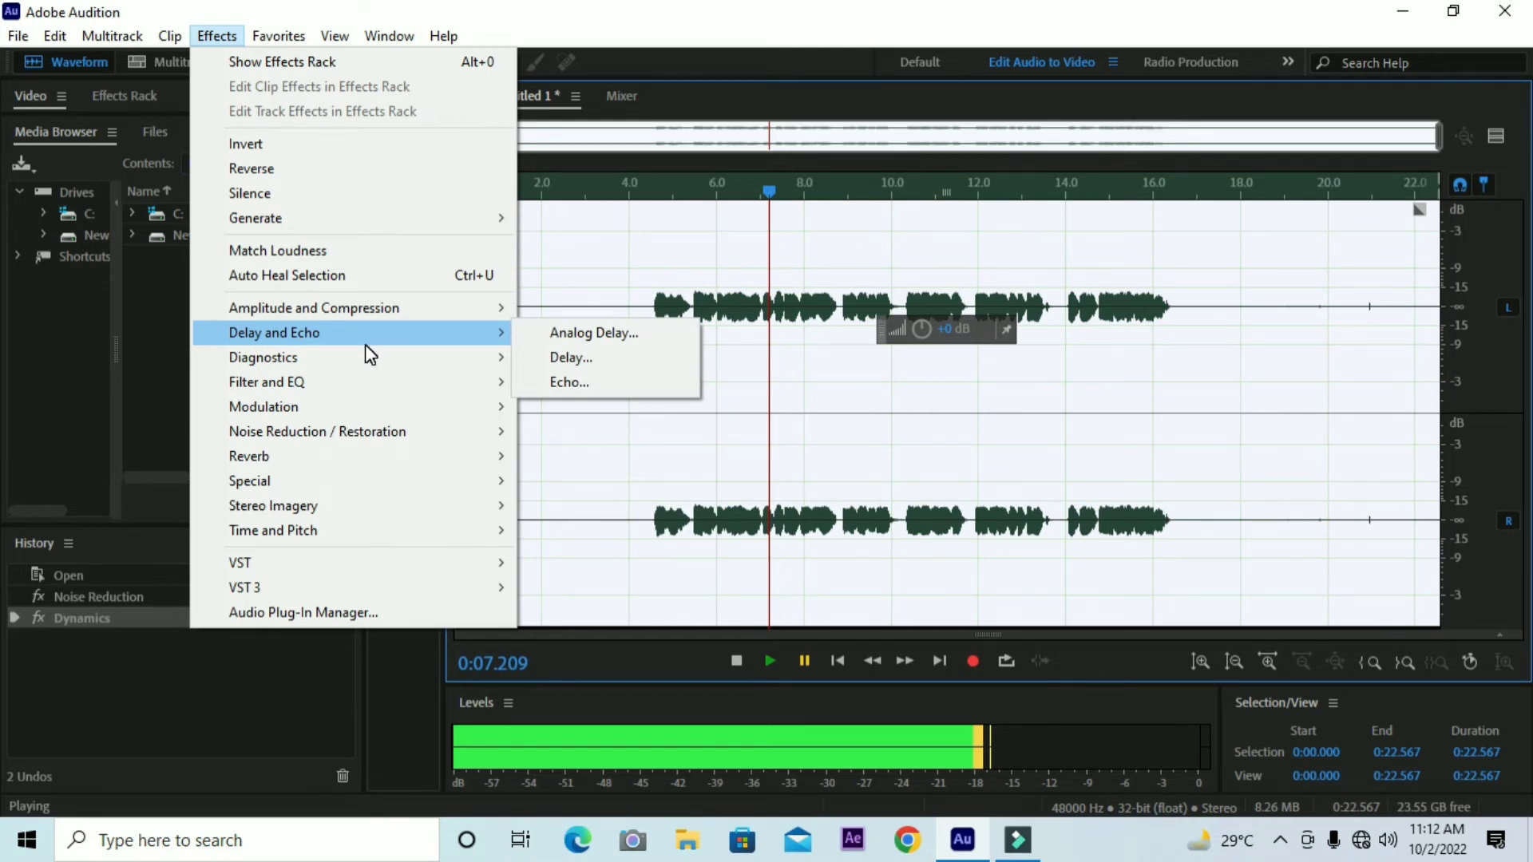
Normalize the entire compressed waveform to -0.1 dB using the ready-made favorite
{"action": "left_click", "coordinate": [299, 35]}
{"action": "left_click", "coordinate": [288, 35]}
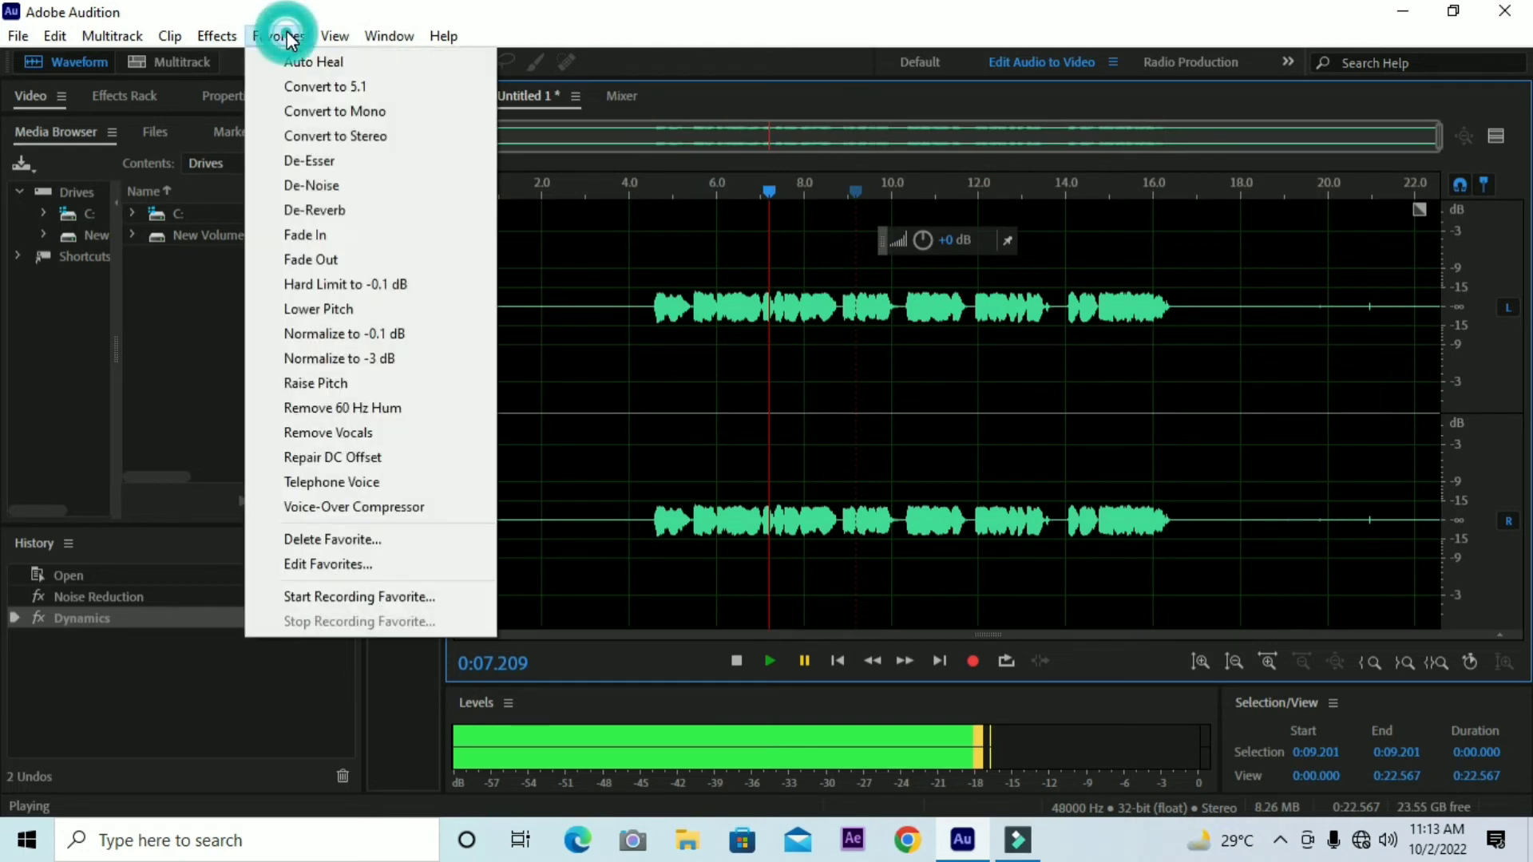
{"action": "left_click", "coordinate": [393, 339]}
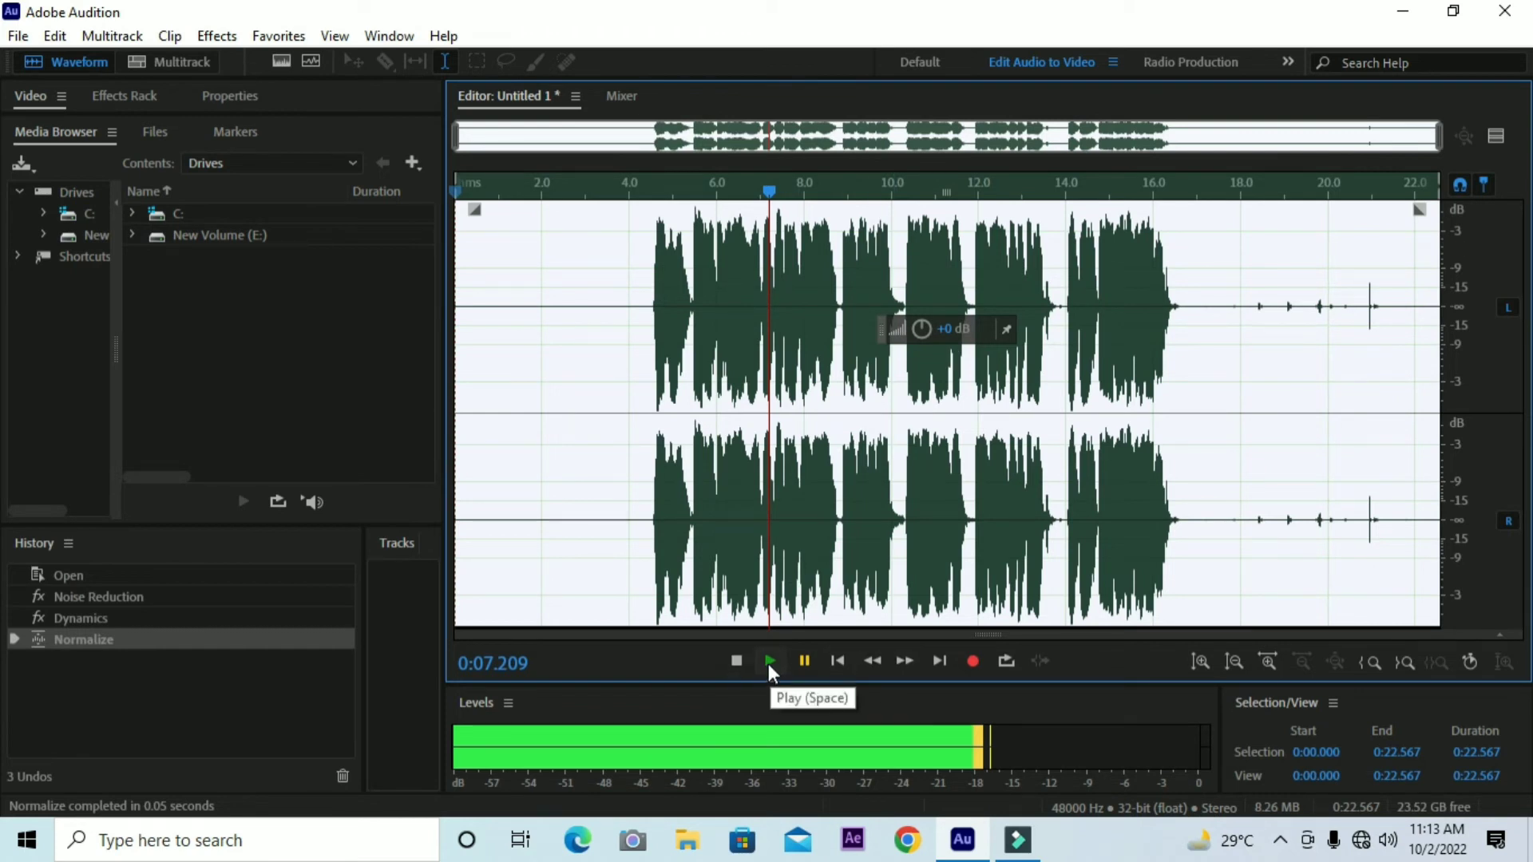
Play the normalized speech from 4.0 seconds, pause it, and check the output on the level meters
{"action": "left_click", "coordinate": [629, 211]}
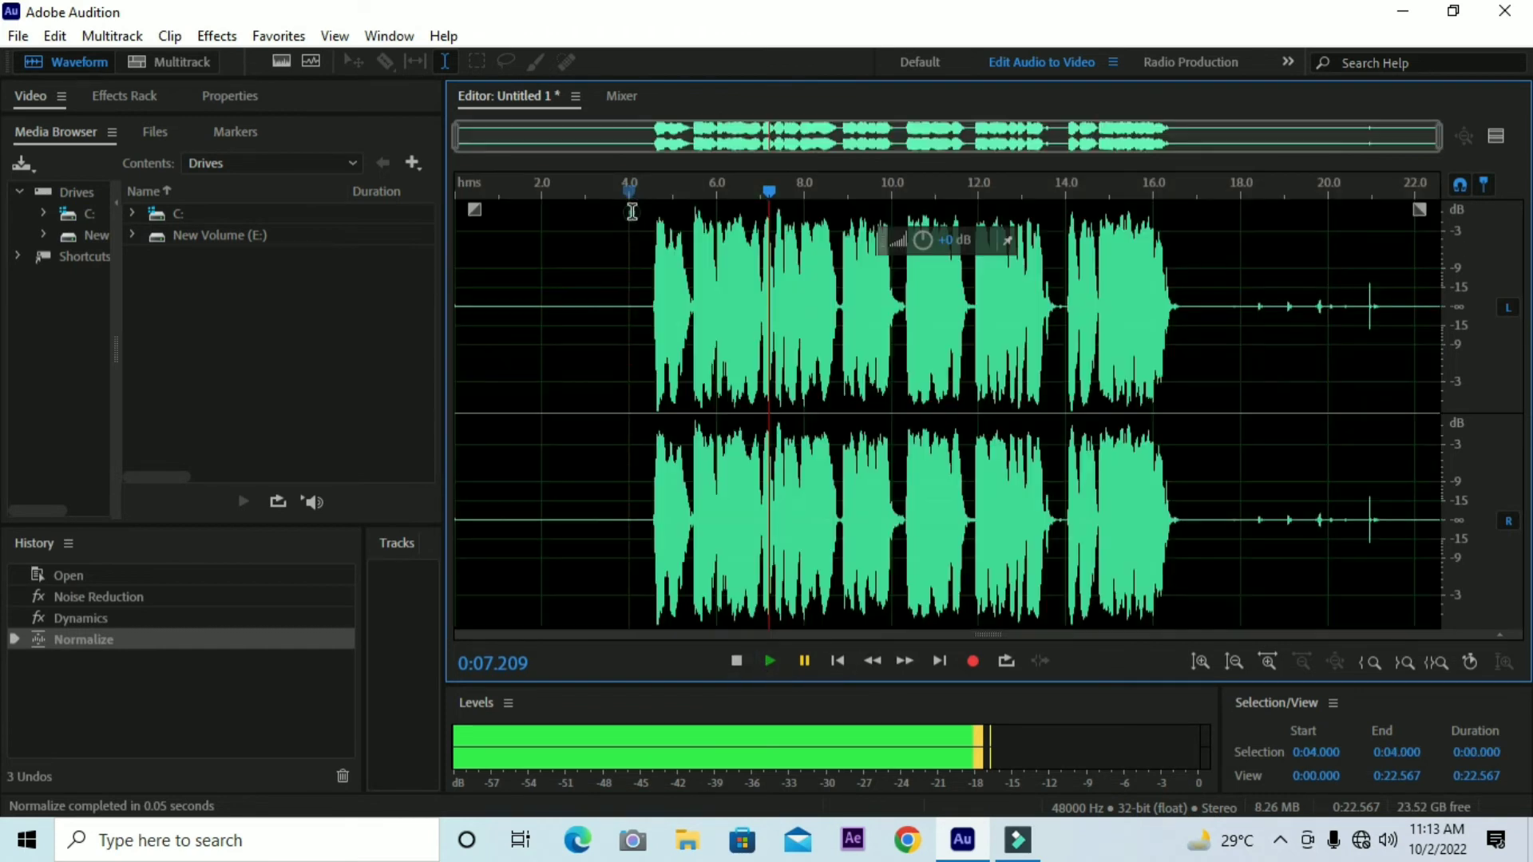
{"action": "left_click", "coordinate": [771, 661]}
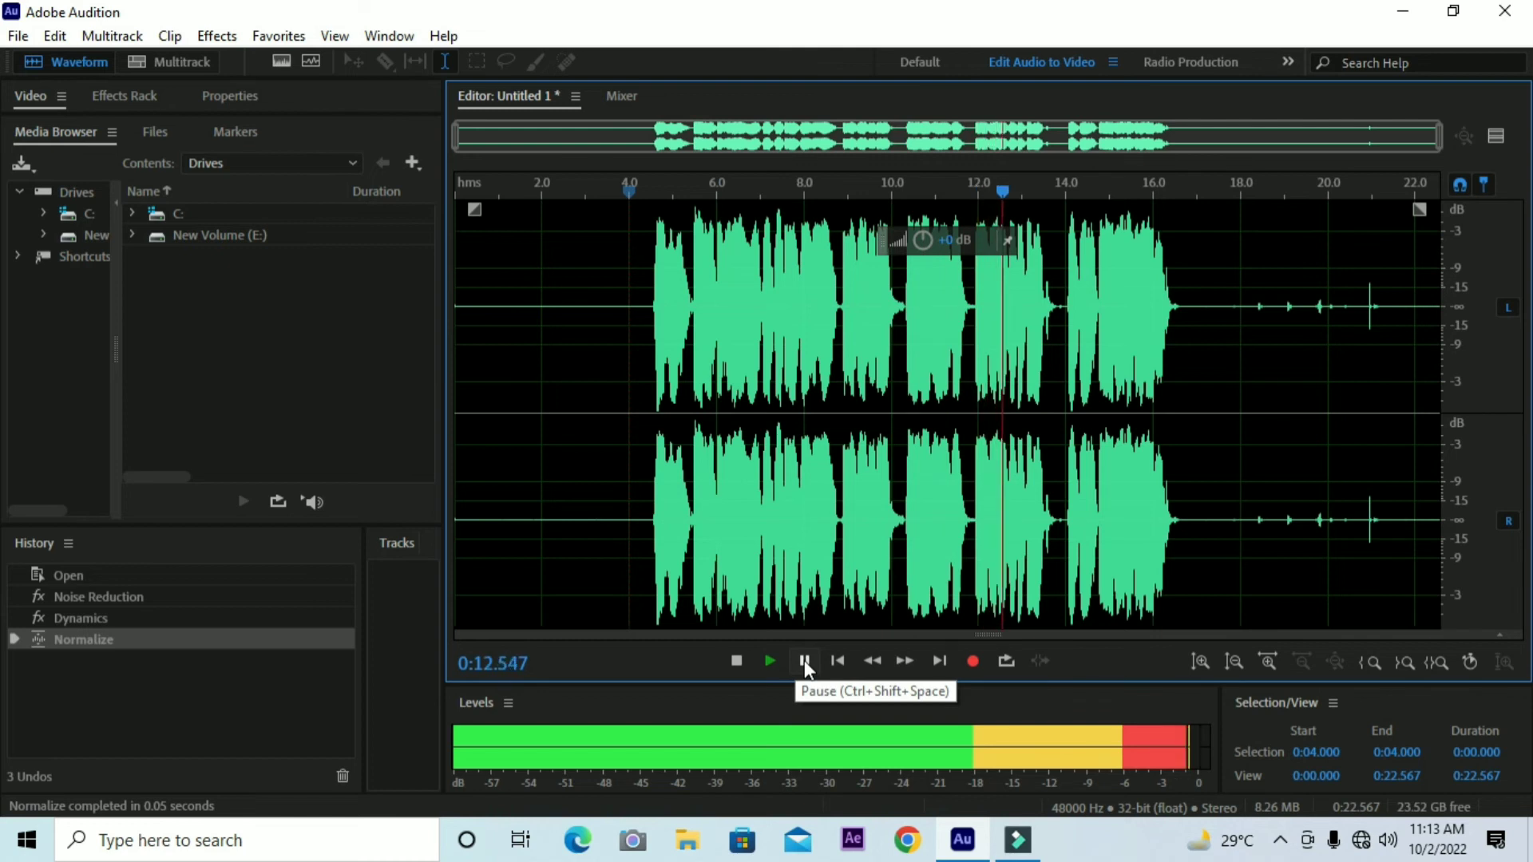
{"action": "left_click", "coordinate": [804, 660]}
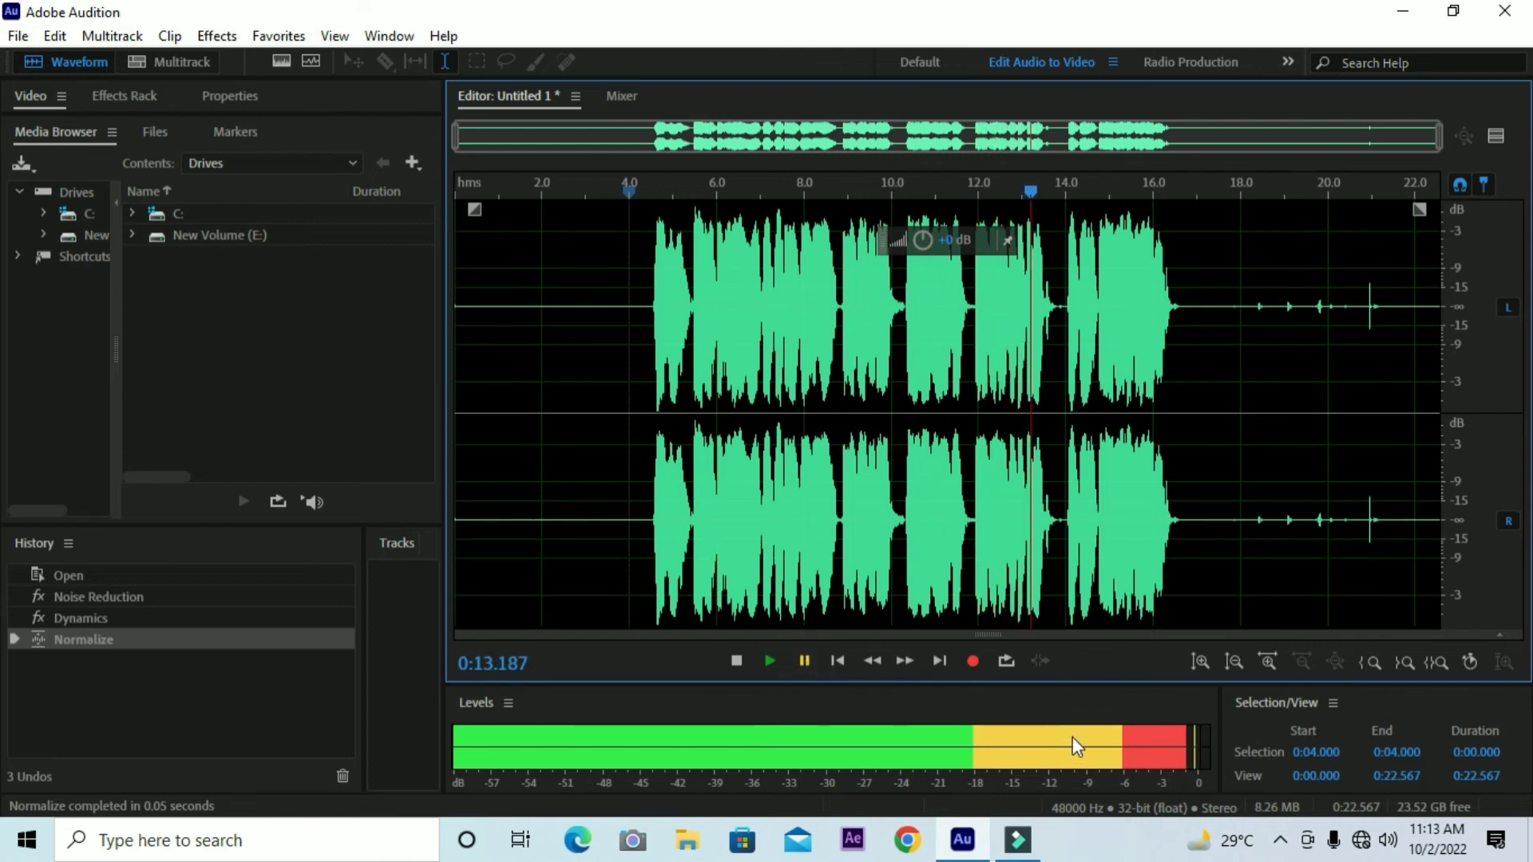